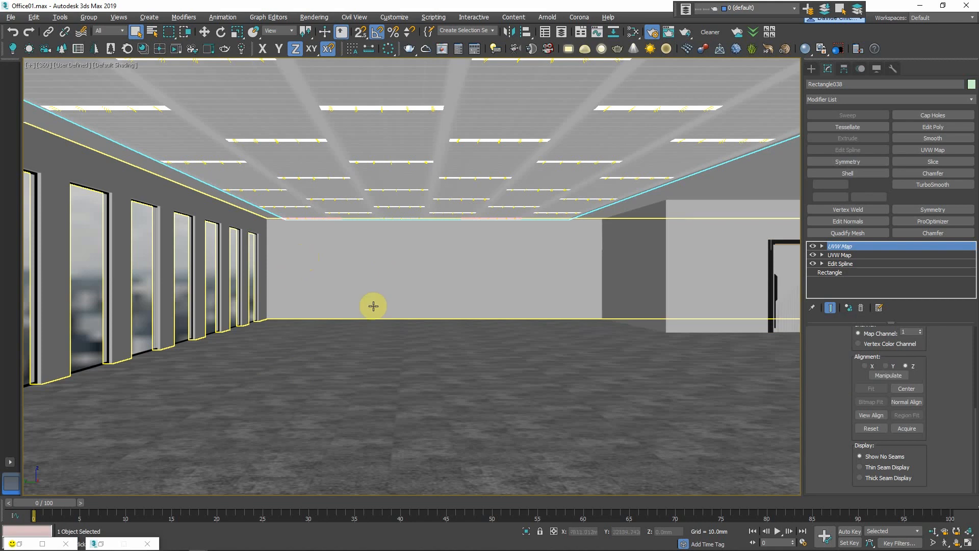
Switch to a perspective view, walk through the office to examine windows, door wall, floor and ceiling, and return to the 360 camera view
key("p")
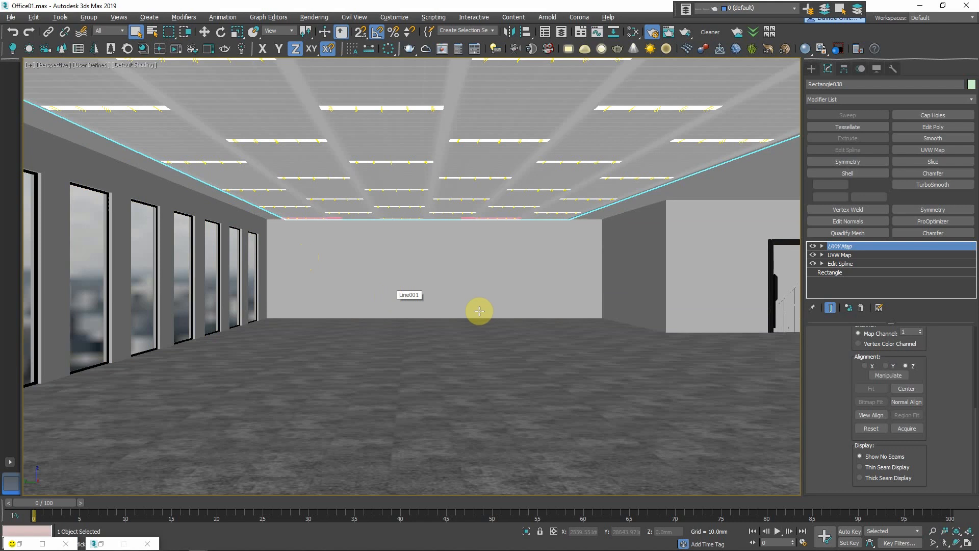
left_click(946, 533)
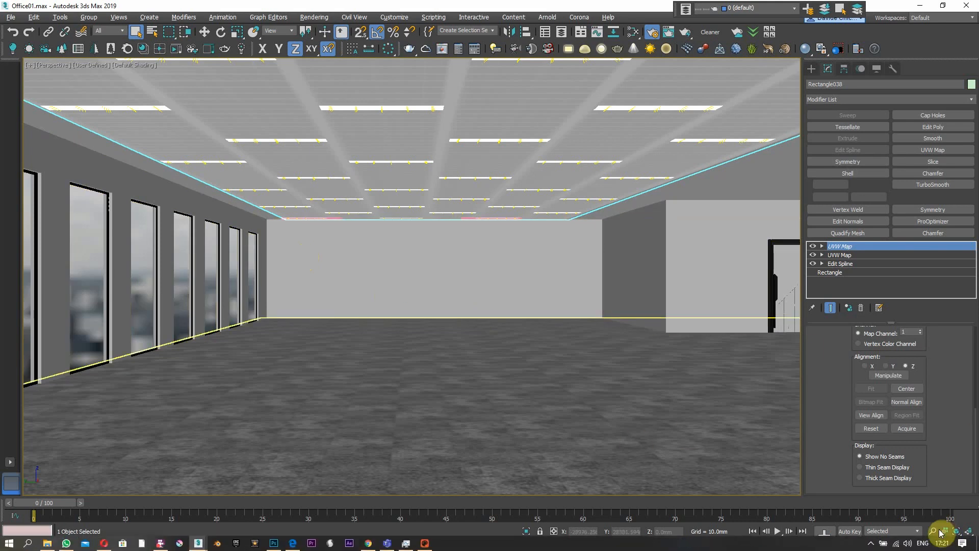
key("Up")
left_click_drag(513, 312, 629, 279)
key("Up")
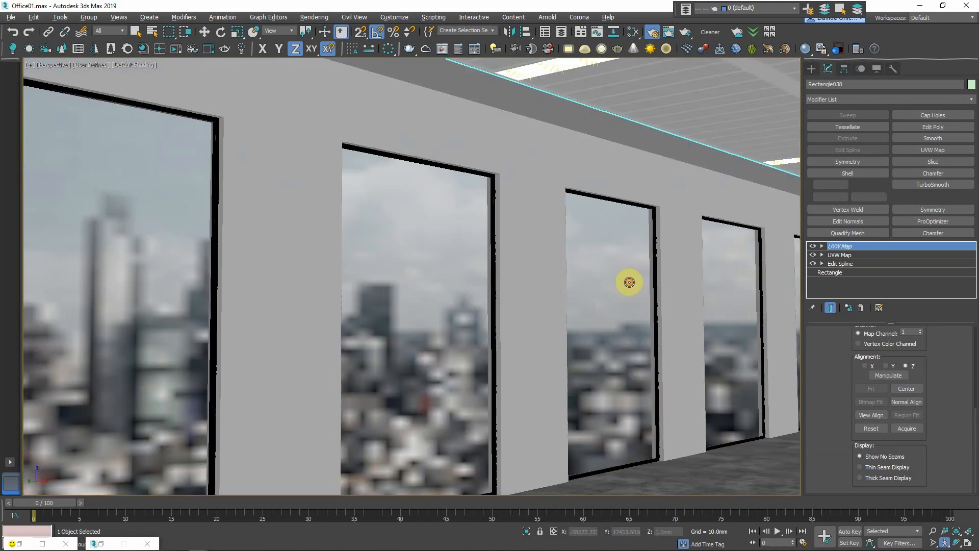
left_click_drag(371, 270, 482, 322)
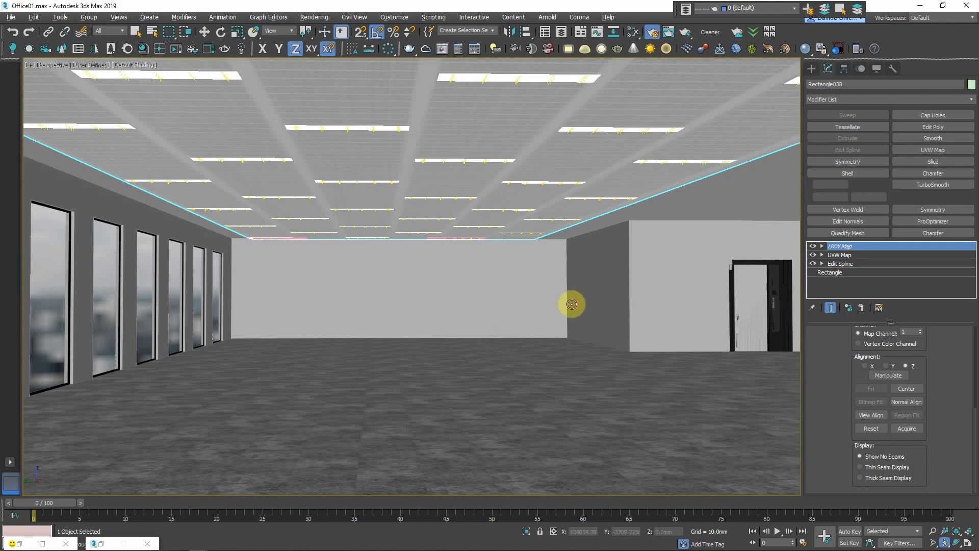
mouse_move(573, 304)
left_mouse_down()
mouse_move(565, 294)
mouse_move(574, 310)
left_mouse_up()
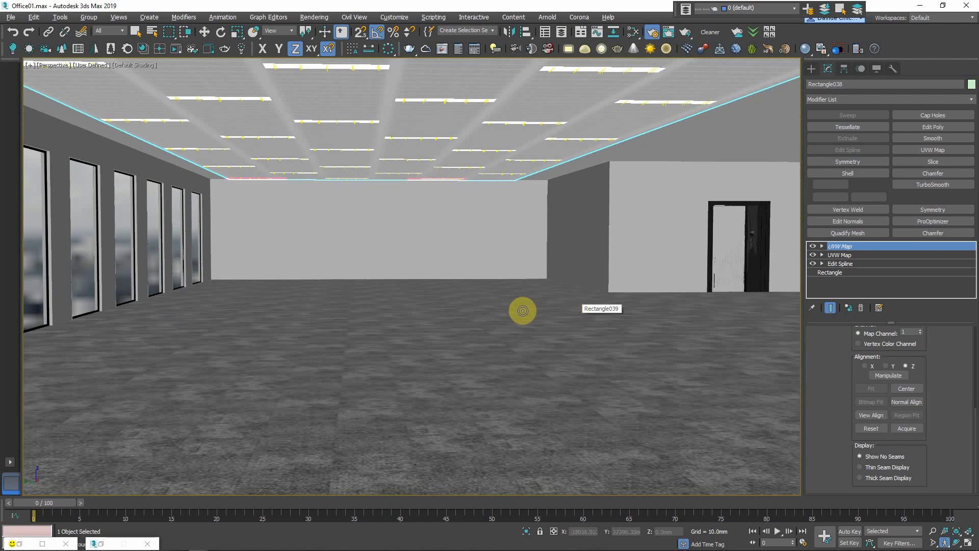
scroll(520, 308, "up", 2)
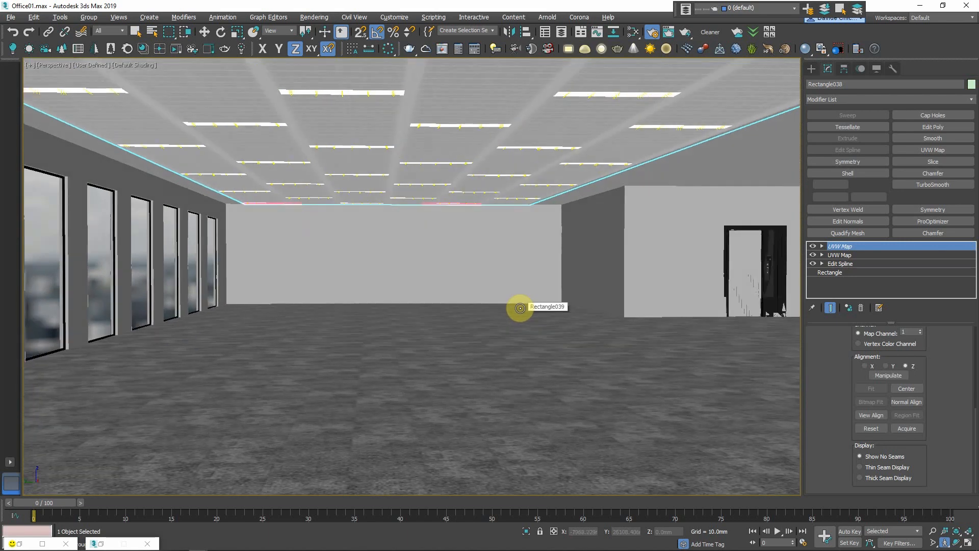
left_click_drag(498, 330, 495, 330)
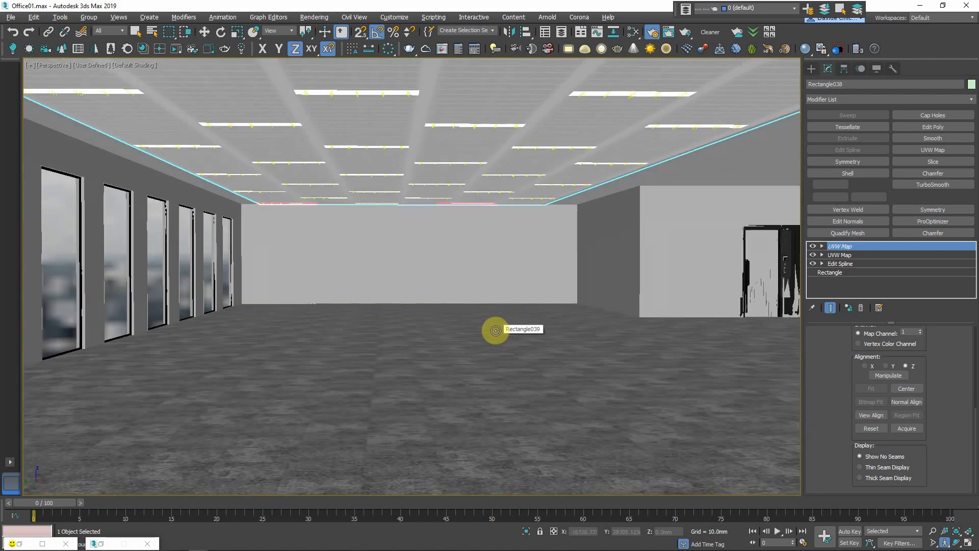
key("shift+Down")
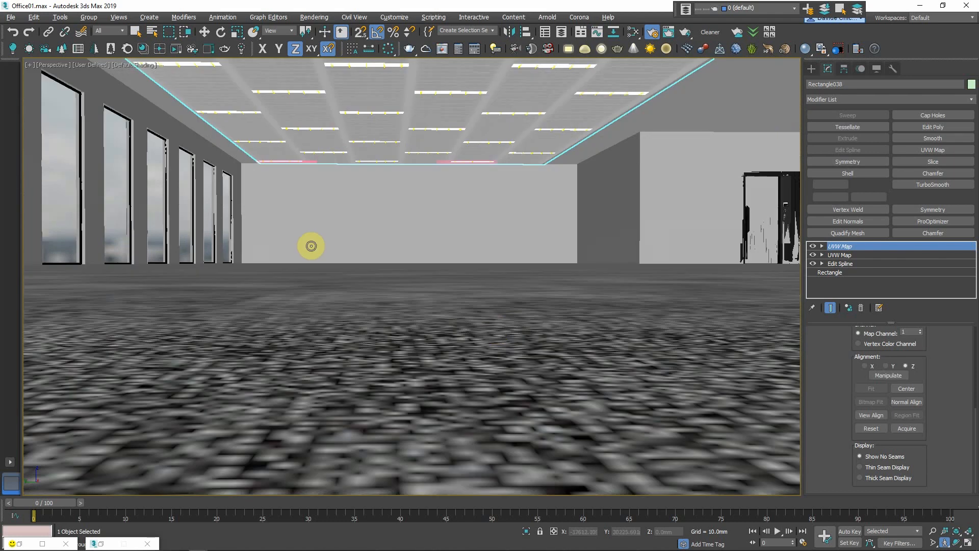
key("shift+Down")
right_click(310, 247)
left_click(311, 247)
key("c")
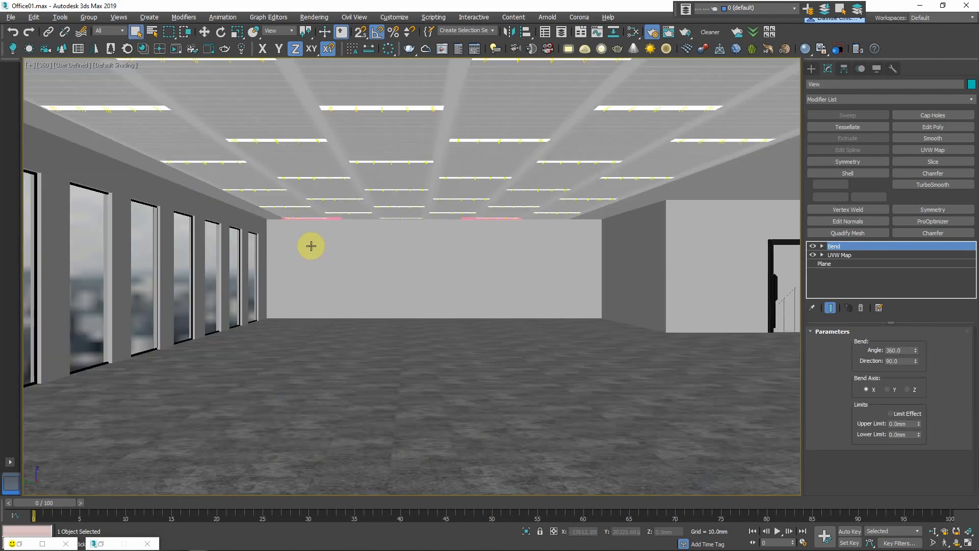
Select the active view's camera and check the projection types available in its Projection & VR settings
left_click(43, 69)
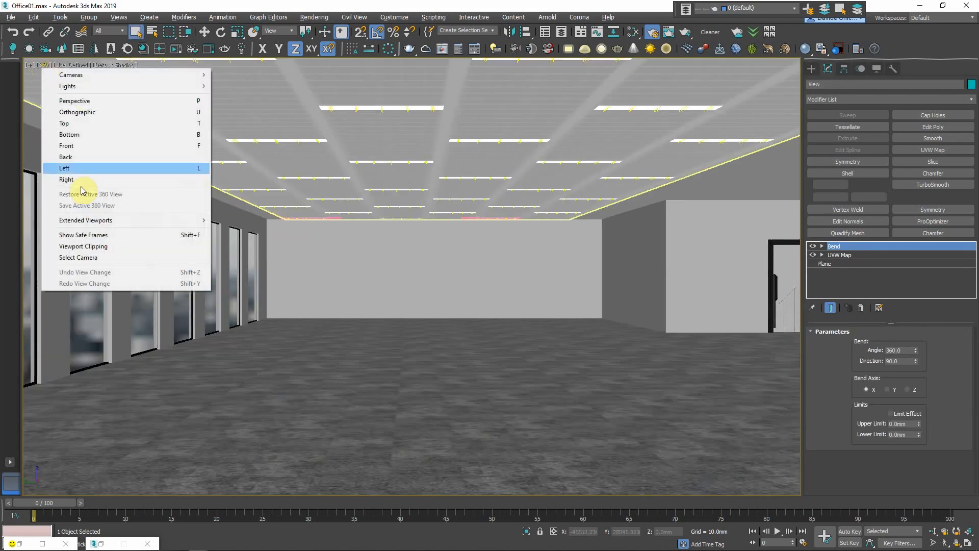
left_click(77, 258)
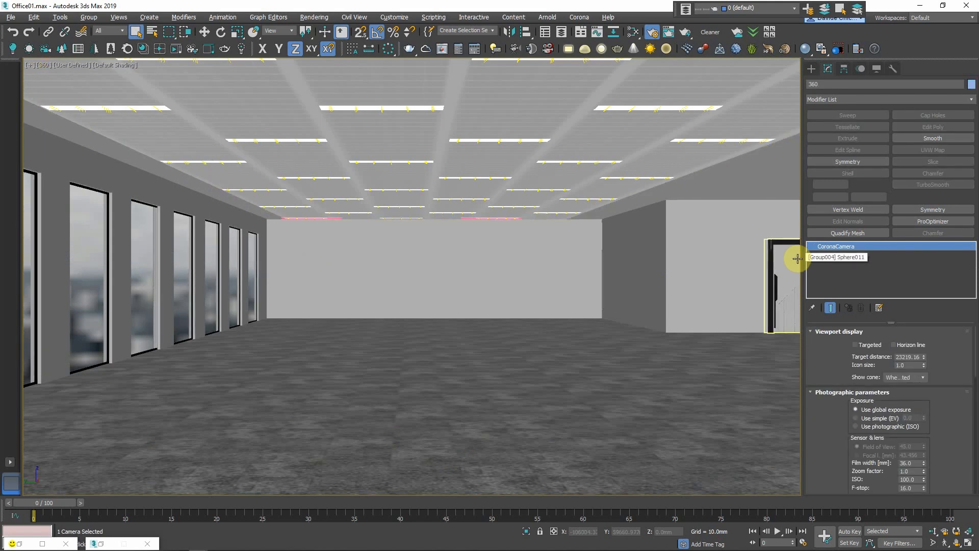
left_click_drag(812, 452, 840, 210)
left_click_drag(828, 468, 830, 338)
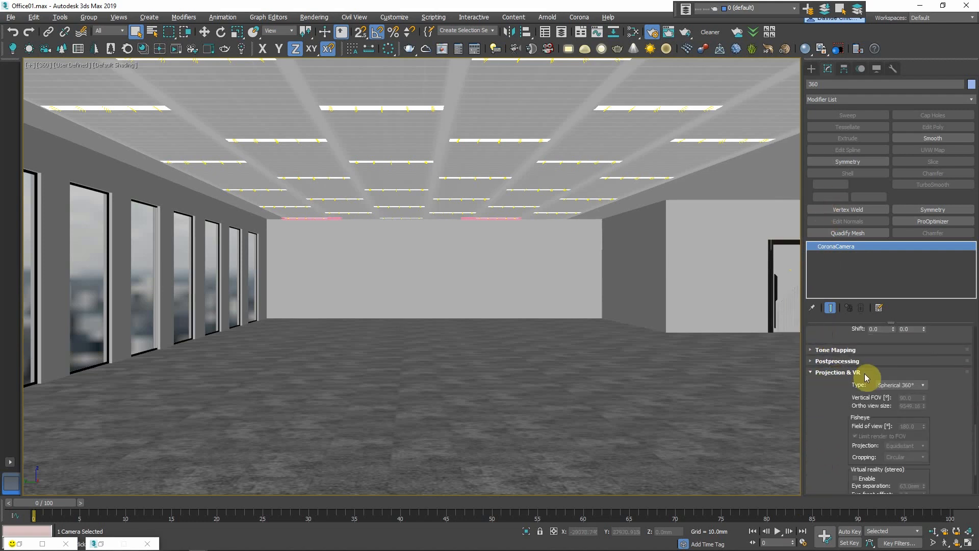
left_click(910, 385)
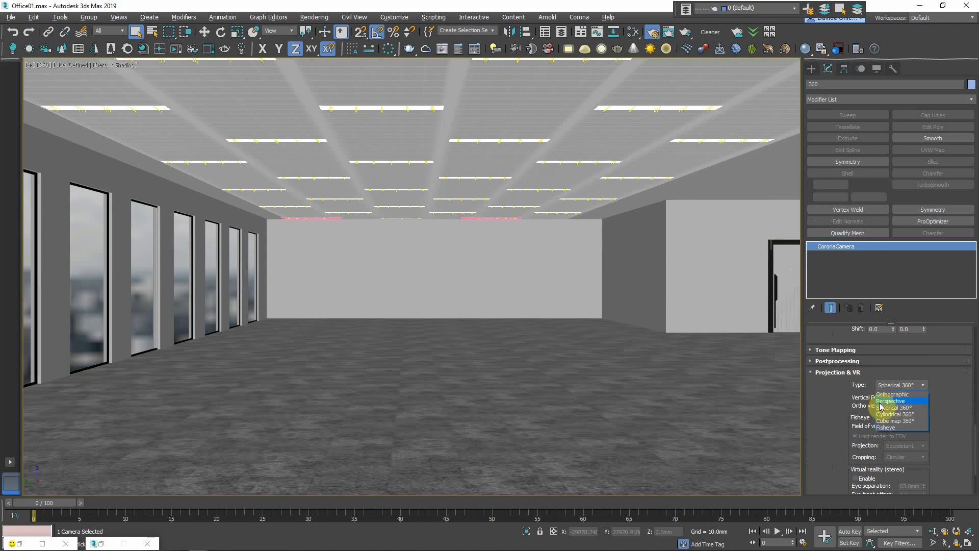
left_click(893, 384)
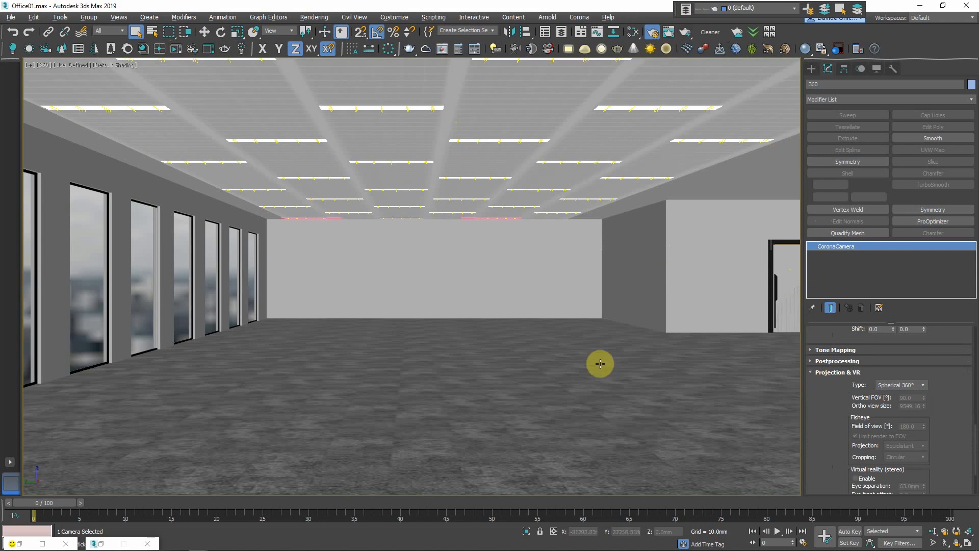
Open the render settings, check the output width and height for the 360 panorama, and minimize the window
left_click(654, 33)
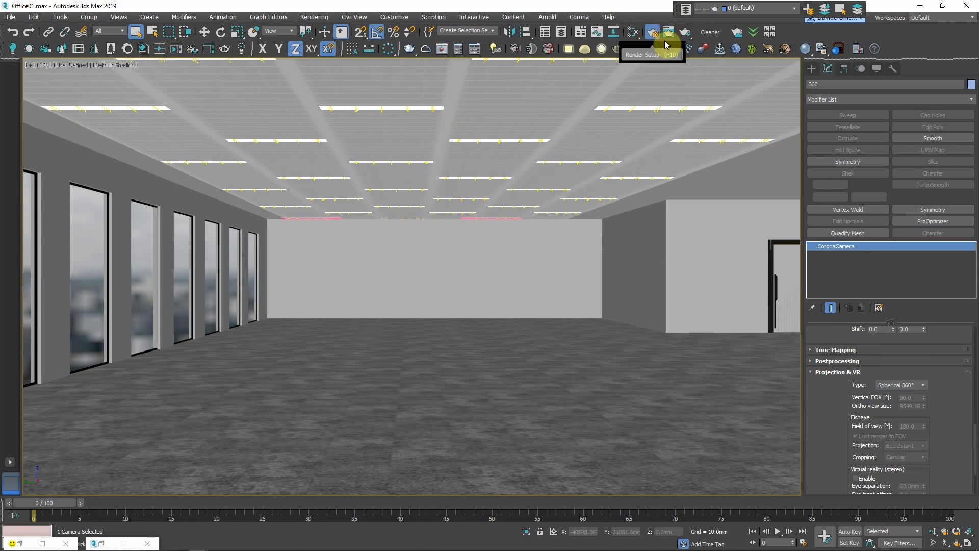
left_click(655, 37)
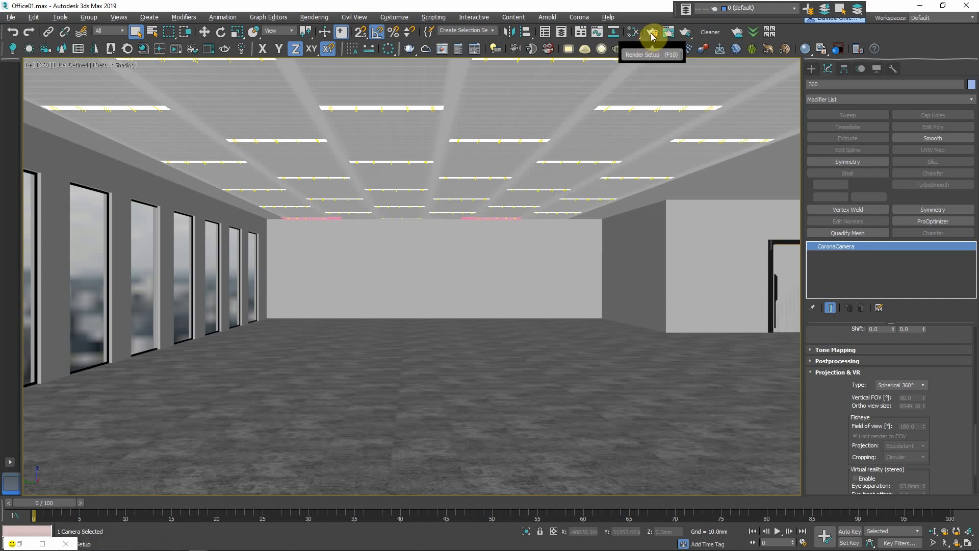
left_click(652, 34)
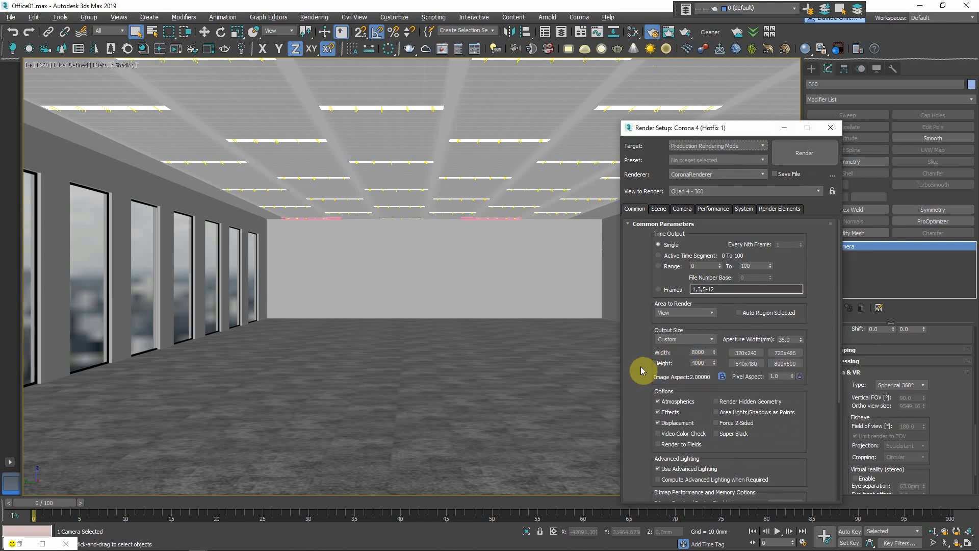
double_click(707, 363)
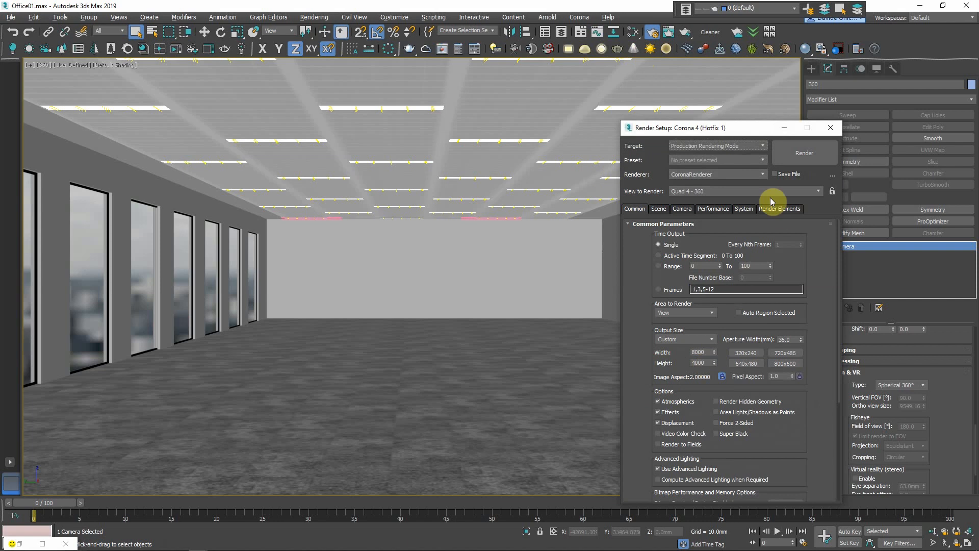
left_click(784, 128)
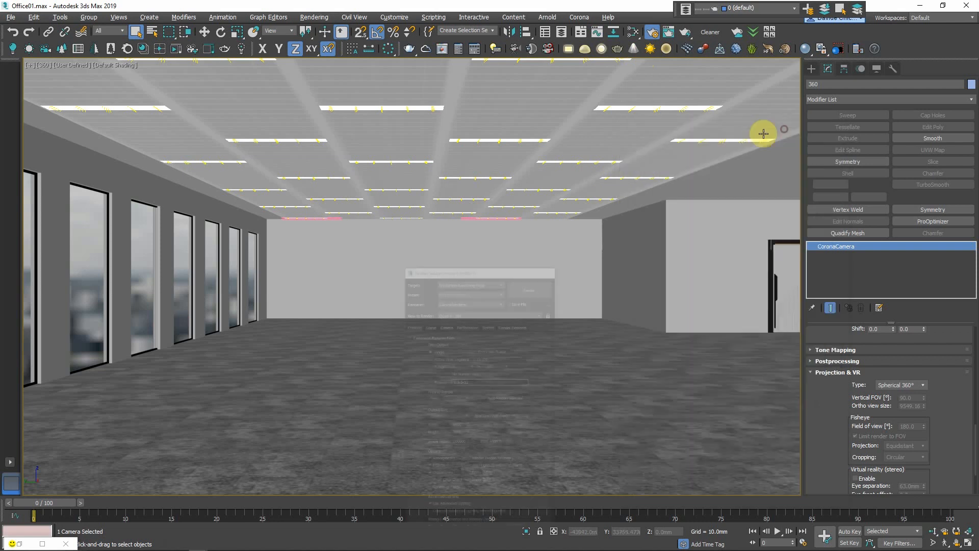
Start a Corona interactive render of the 360 camera, dismiss the error message window and inspect the panorama up close
left_click(177, 50)
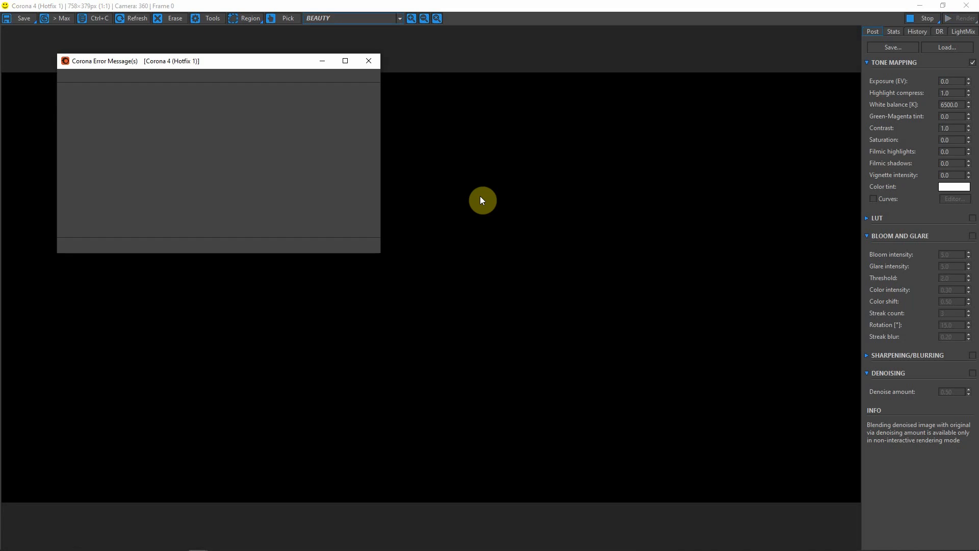
left_click(362, 64)
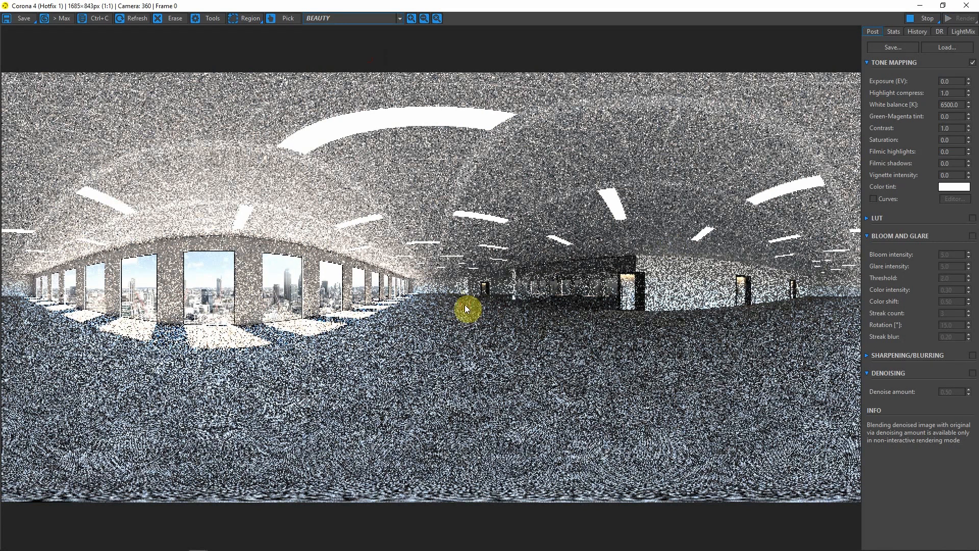
scroll(469, 301, "up", 4)
scroll(474, 296, "down", 4)
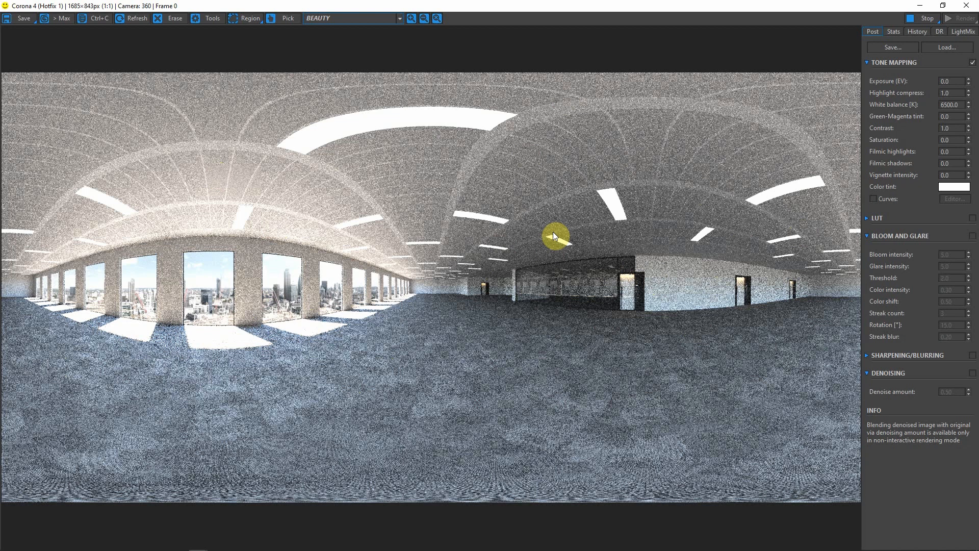
Set up saving the render as 360HDRI.hdr in Radiance HDRI format with the Non-Clamped (RealPixel) color channel, and cancel the save
left_click(24, 19)
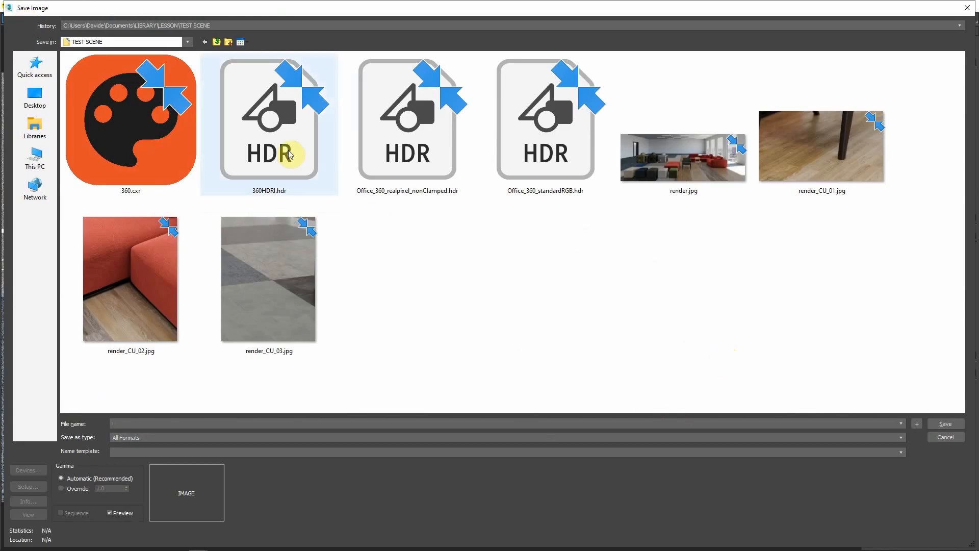
left_click(274, 135)
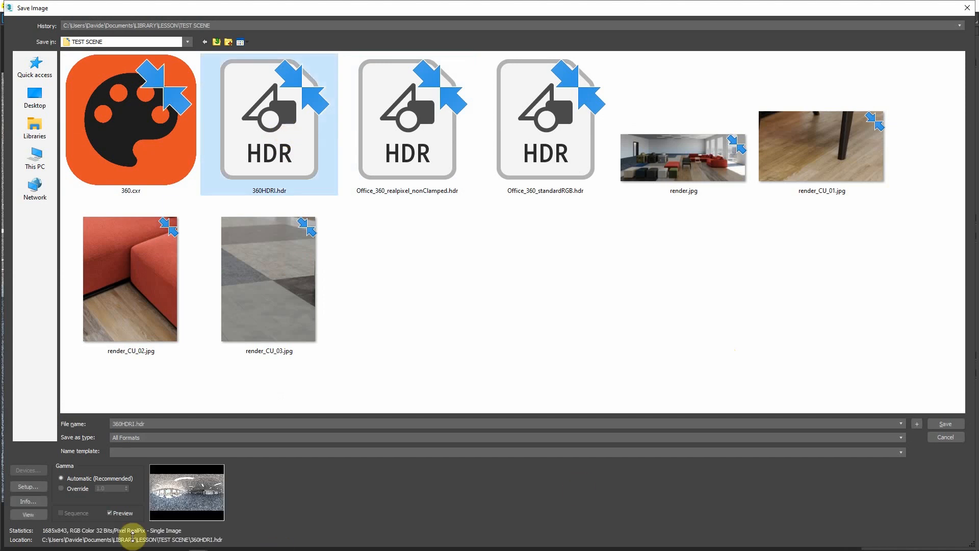
left_click(169, 438)
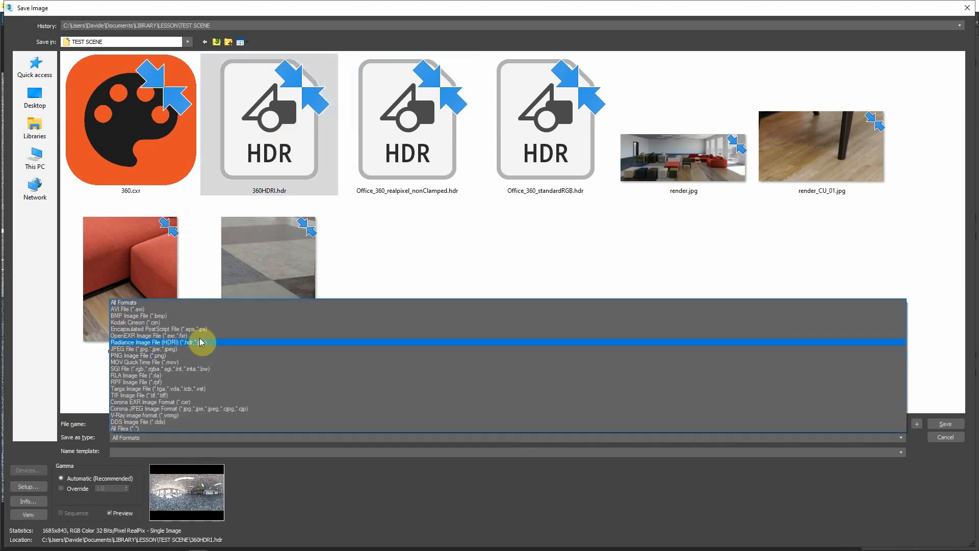
left_click(184, 337)
left_click(168, 437)
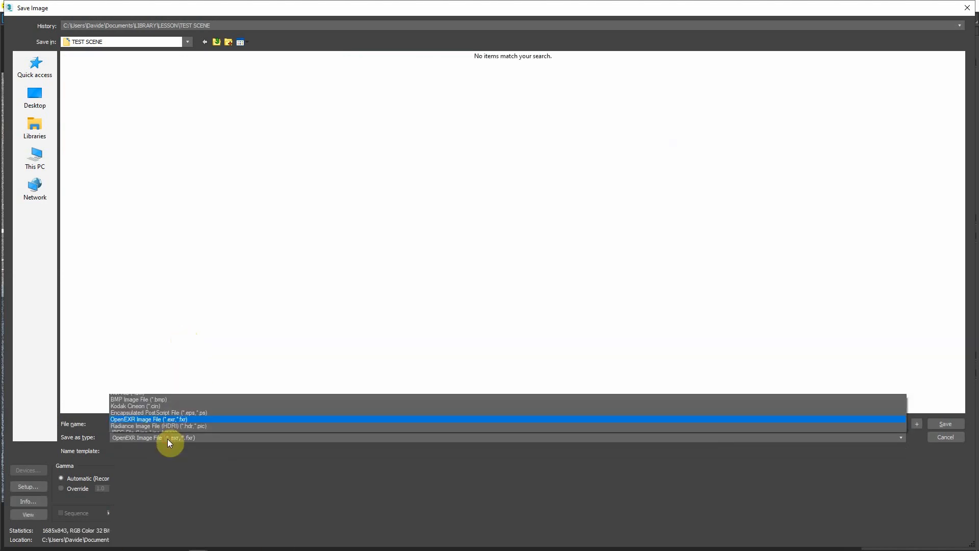
left_click(167, 341)
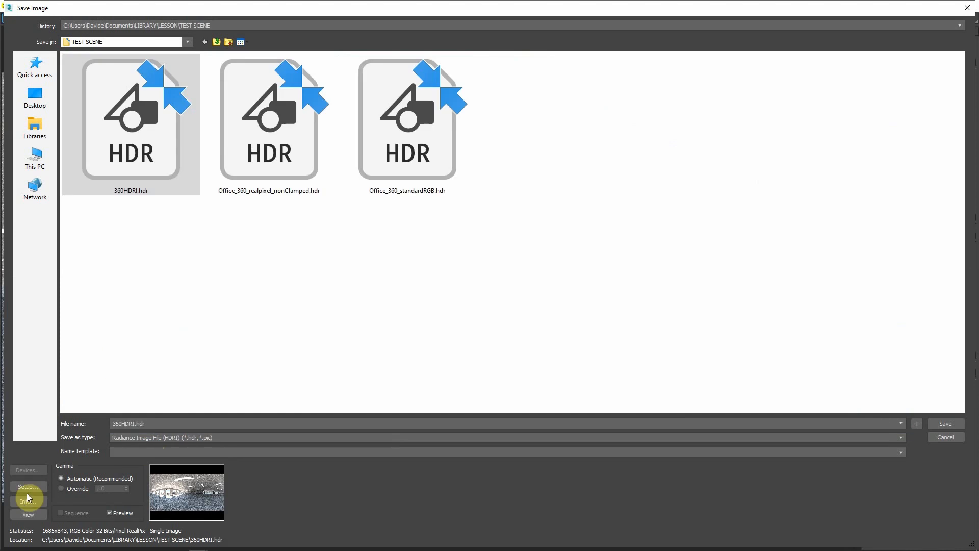
left_click(28, 486)
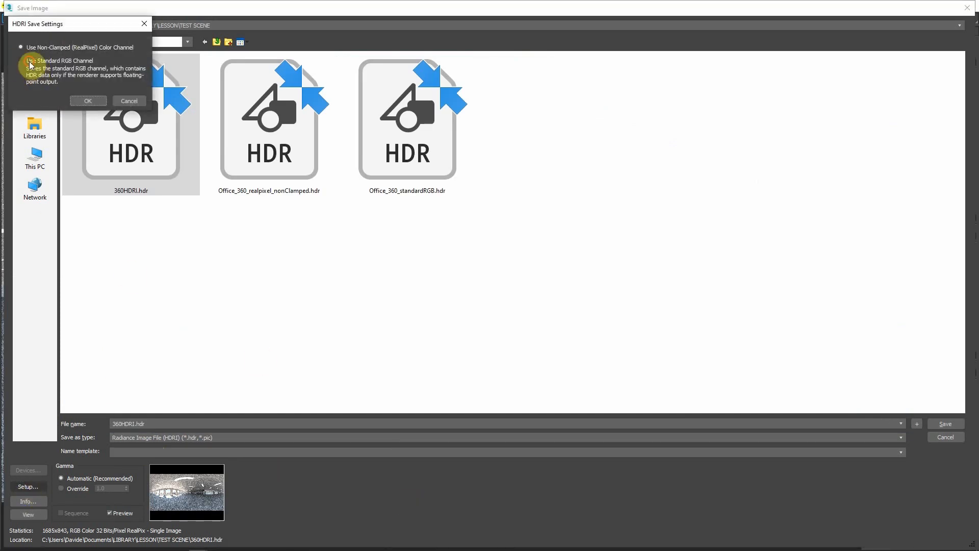
left_click(83, 100)
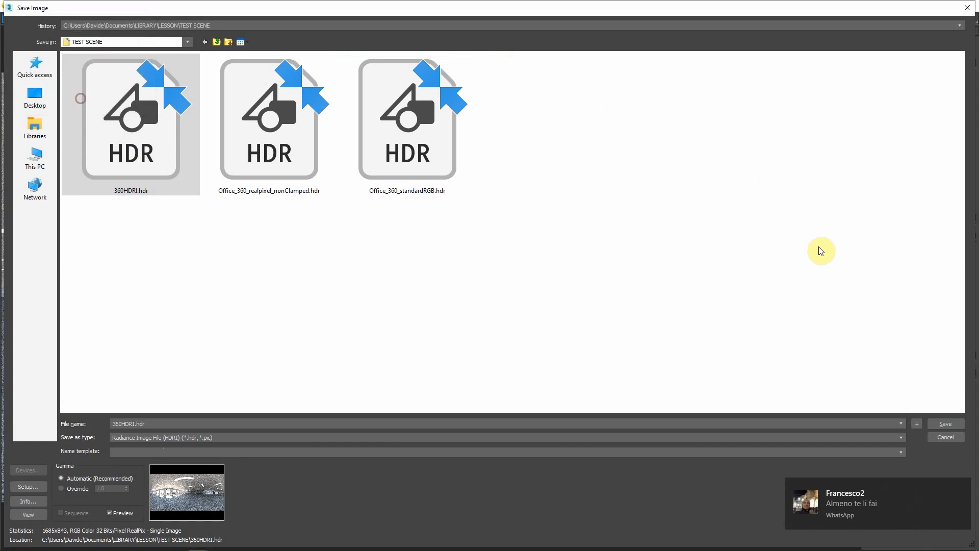
left_click(946, 437)
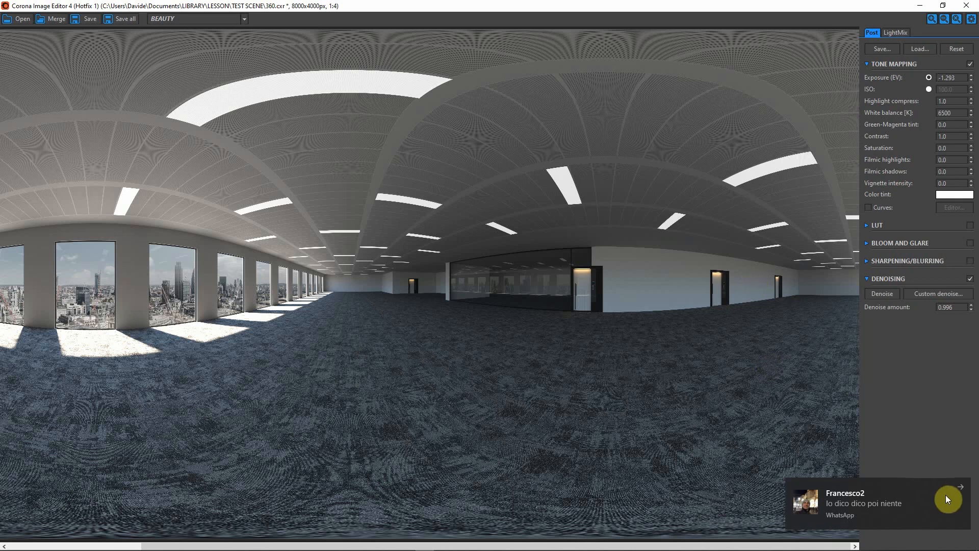
In Corona Image Editor, try exposures of -0.818, -3.599 and 0.853 EV on the 360.cxr panorama to compare its dynamic range
left_click(966, 486)
left_click_drag(425, 310, 674, 281)
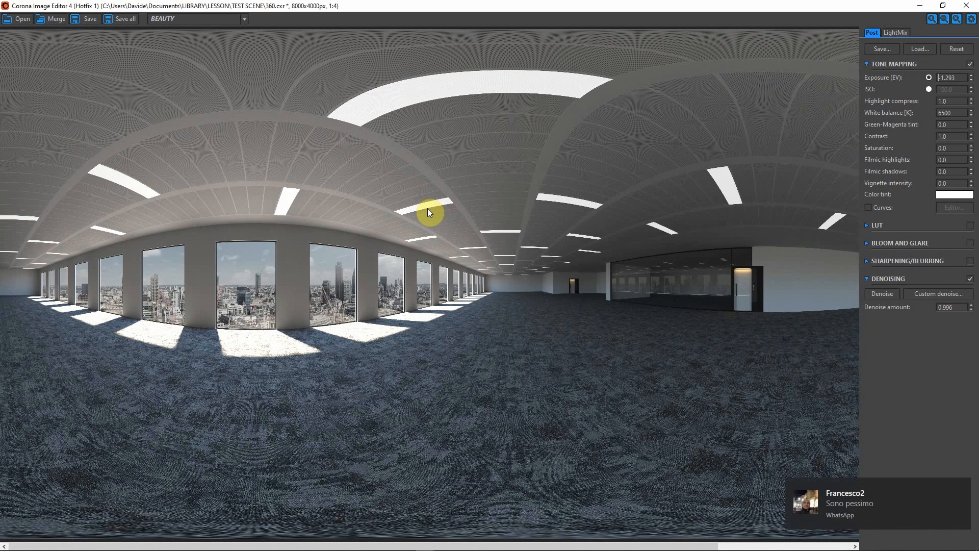
left_click_drag(971, 78, 328, 440)
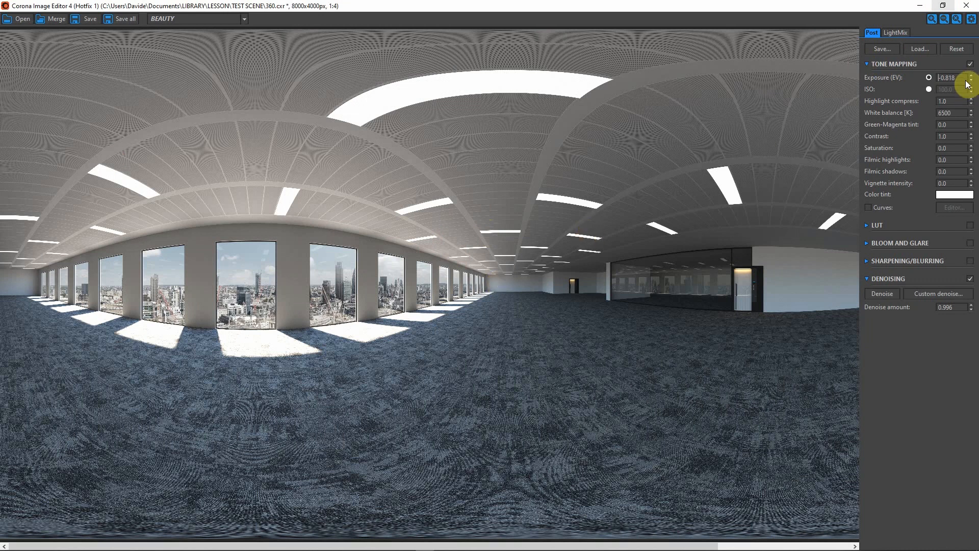
left_click(941, 245)
left_click_drag(972, 80, 947, 295)
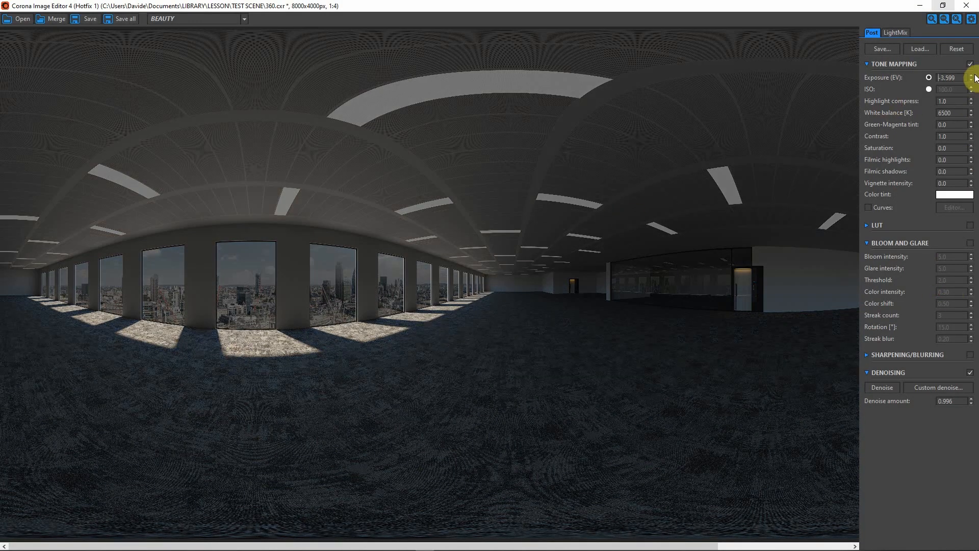
mouse_move(972, 78)
left_mouse_down()
mouse_move(950, 524)
mouse_move(920, 199)
left_mouse_up()
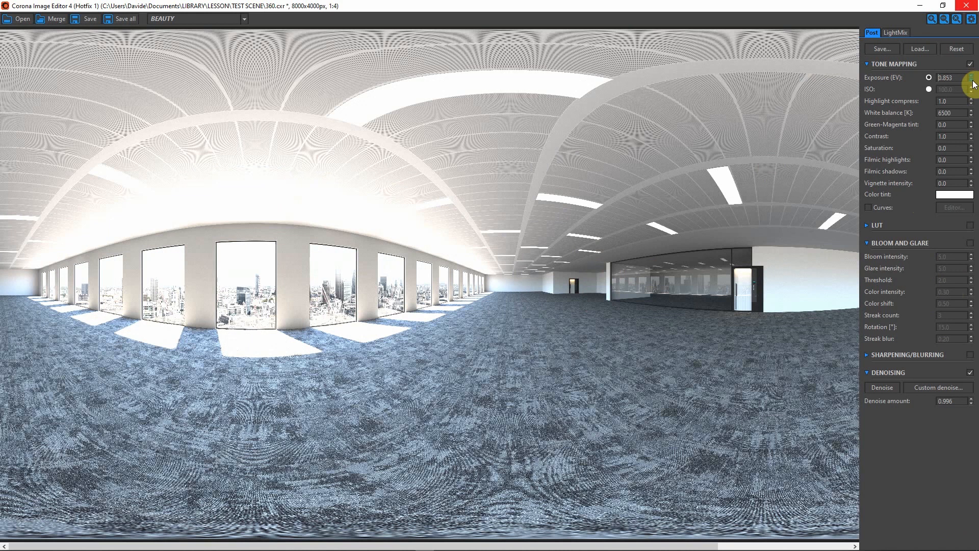
left_click_drag(973, 90, 974, 253)
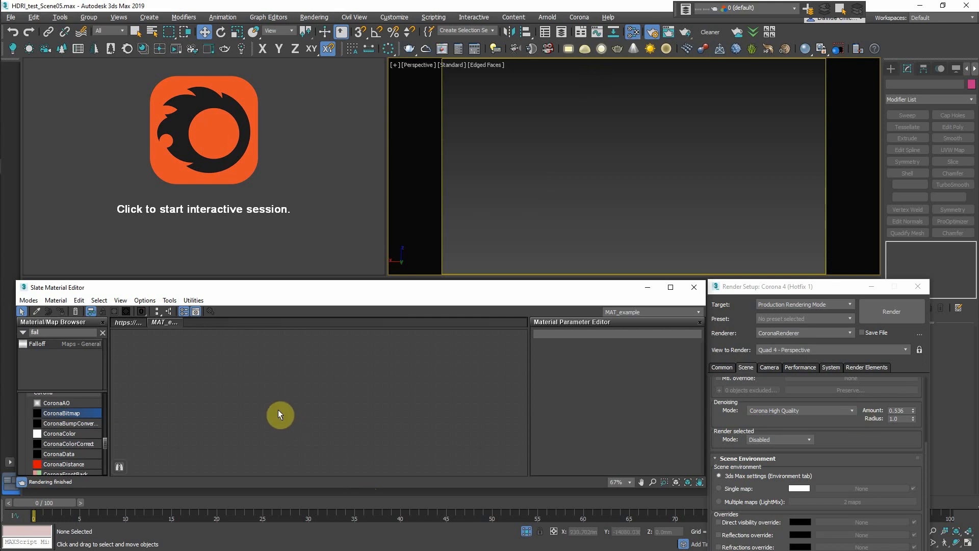
Add a CoronaBitmap node loading Office_360_standardRGB.hdr from the TEST SCENE folder, accepting the default HDRI load settings
left_click_drag(65, 418, 344, 384)
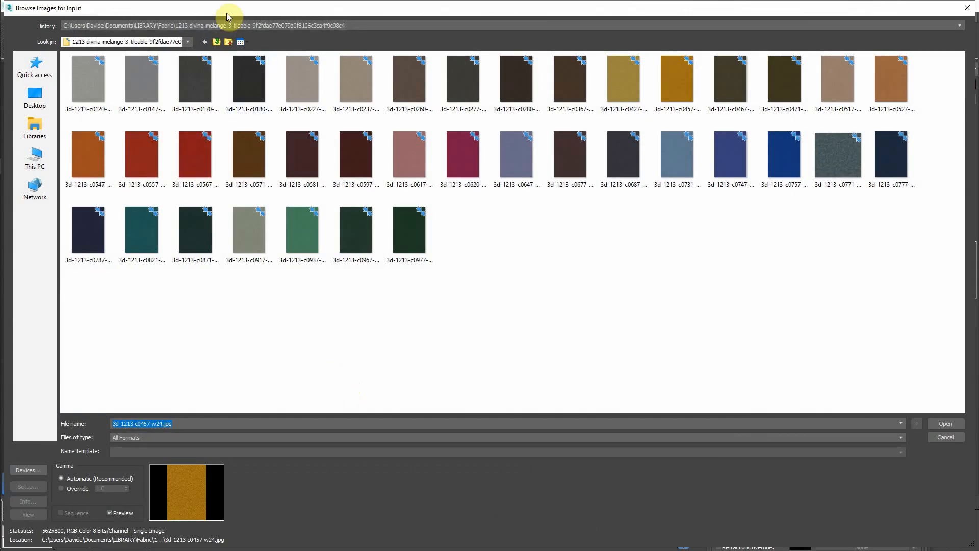
left_click(212, 25)
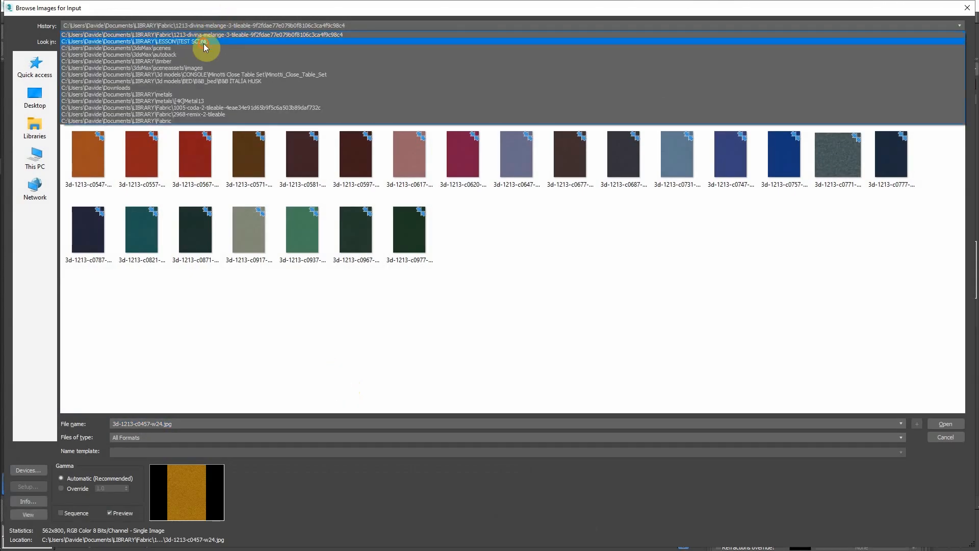
left_click(204, 42)
left_click(406, 138)
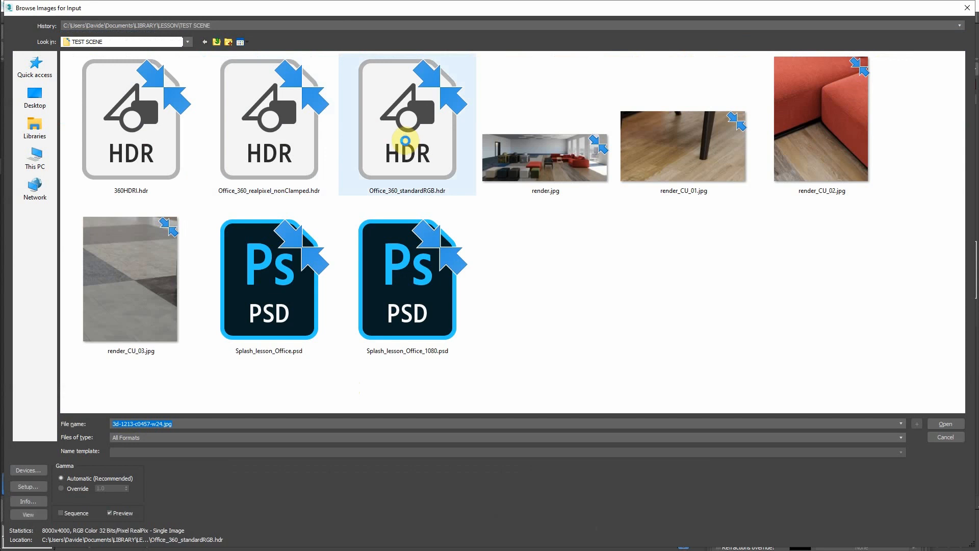
double_click(406, 141)
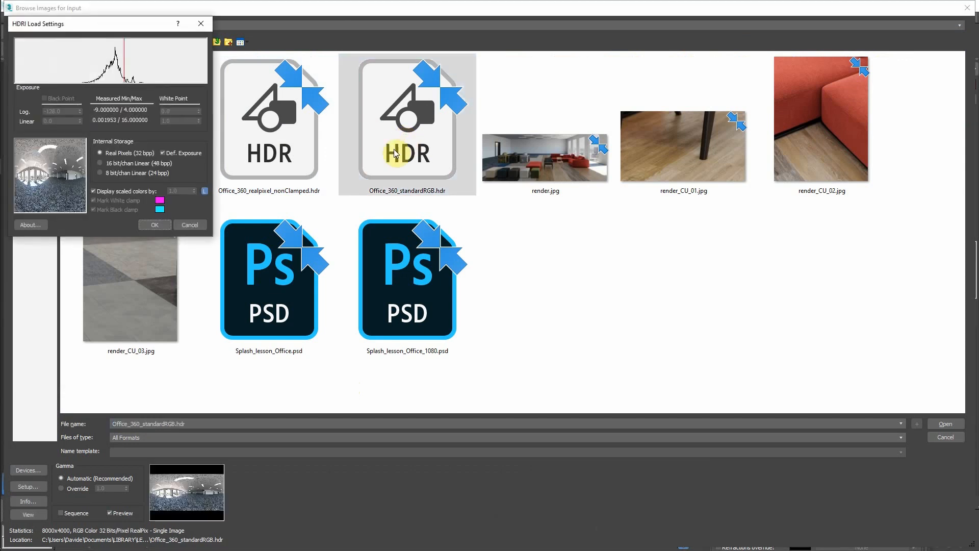
left_click(152, 224)
Set the HDRI bitmap's environment mode to Spherical and assign it as the single map of the Corona scene environment
double_click(347, 385)
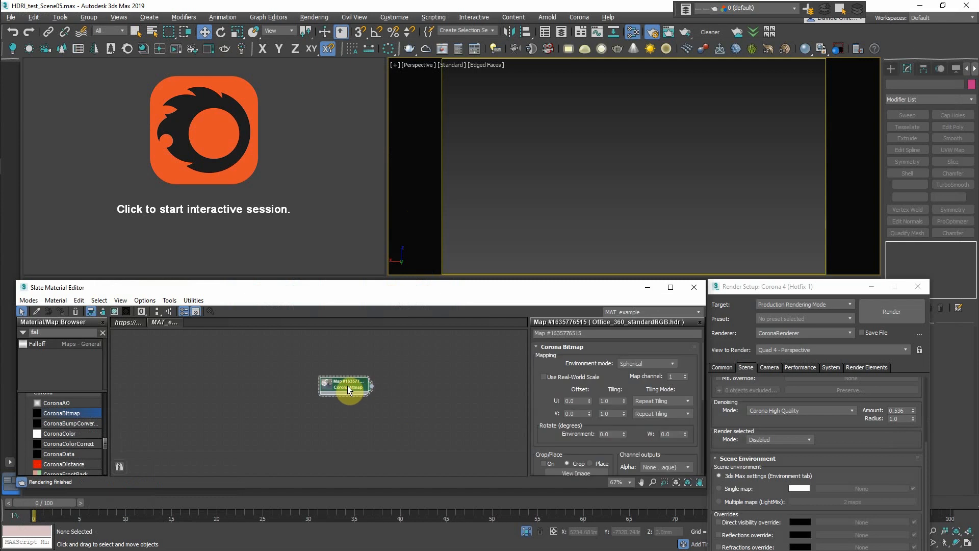
left_click(642, 365)
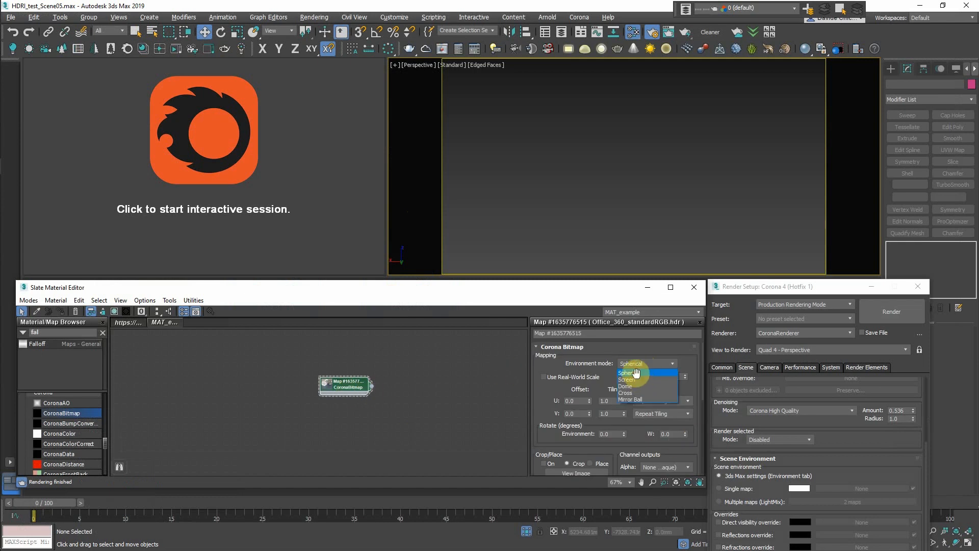
left_click(628, 372)
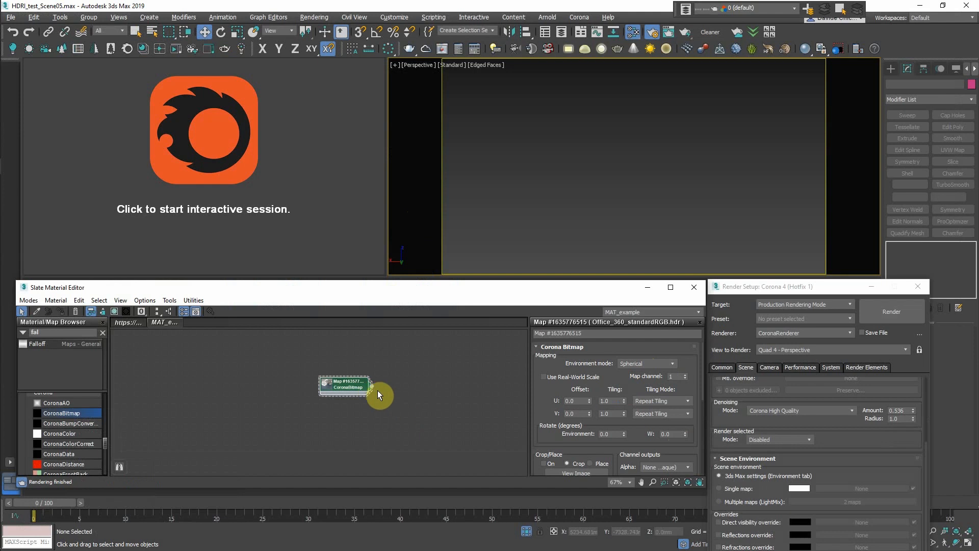
left_click(711, 490)
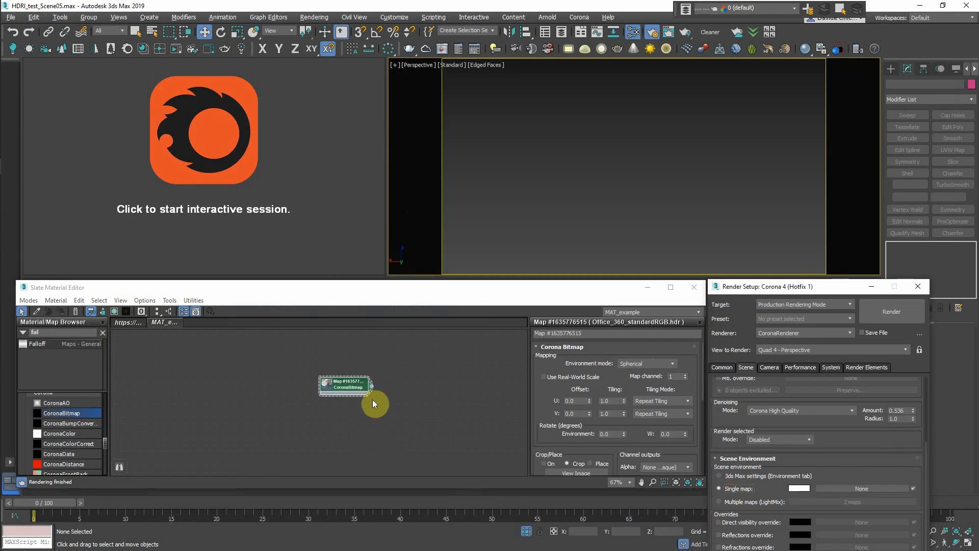
left_click_drag(371, 387, 865, 488)
left_click(804, 453)
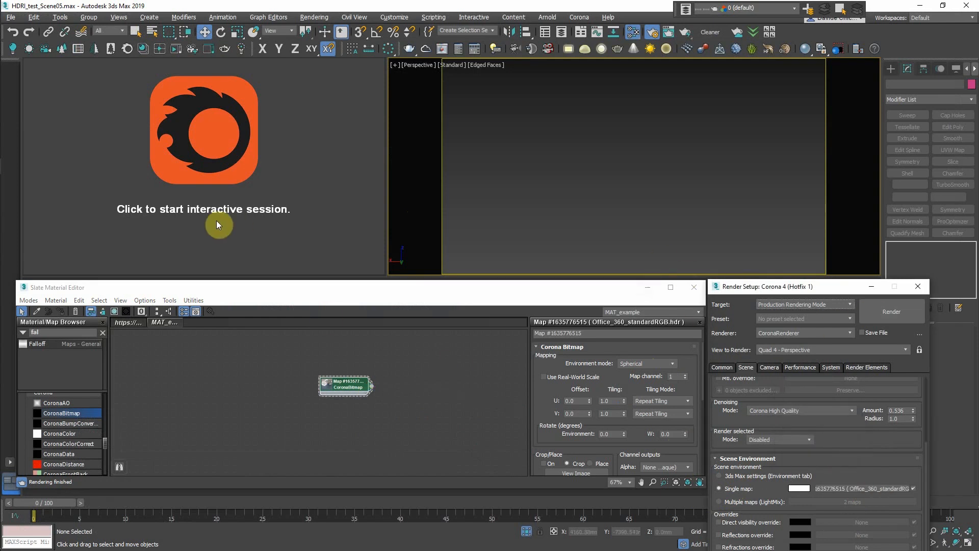
Start the Corona interactive render in the docked viewport and turn the perspective view with Walk Through to show the office environment
left_click(182, 124)
left_click(944, 543)
left_click_drag(583, 175, 582, 196)
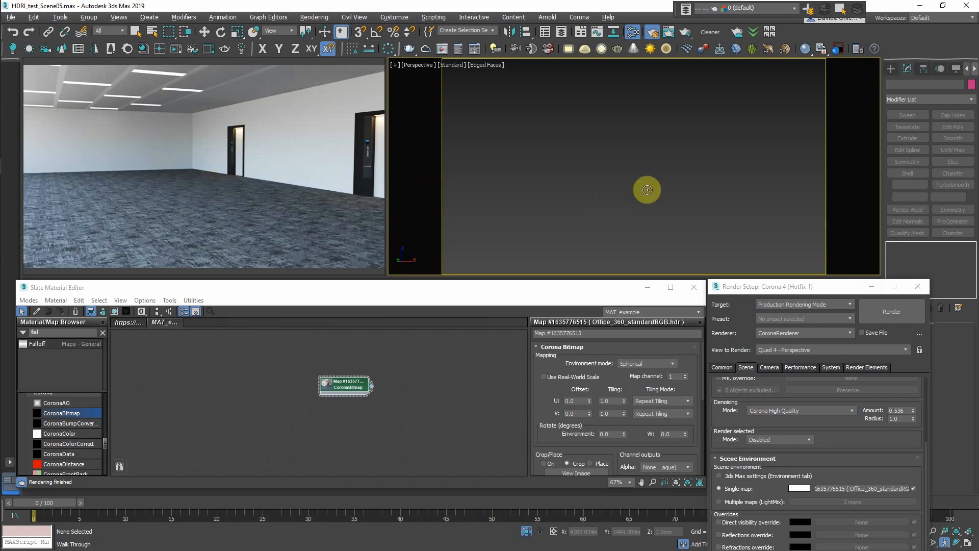
Merge the Desk.max model from the TEST SCENE folder into the scene
left_click(891, 69)
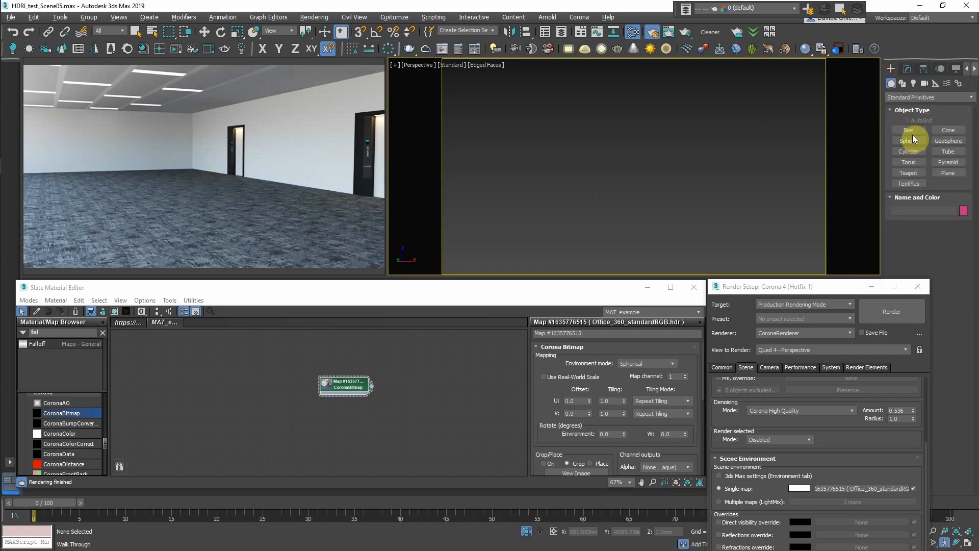
left_click(11, 17)
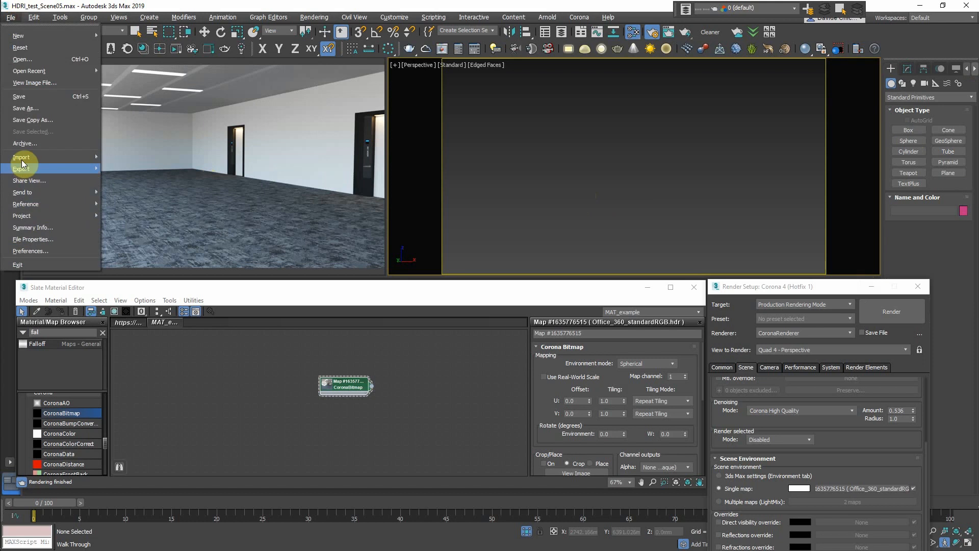
mouse_move(22, 156)
left_click(132, 176)
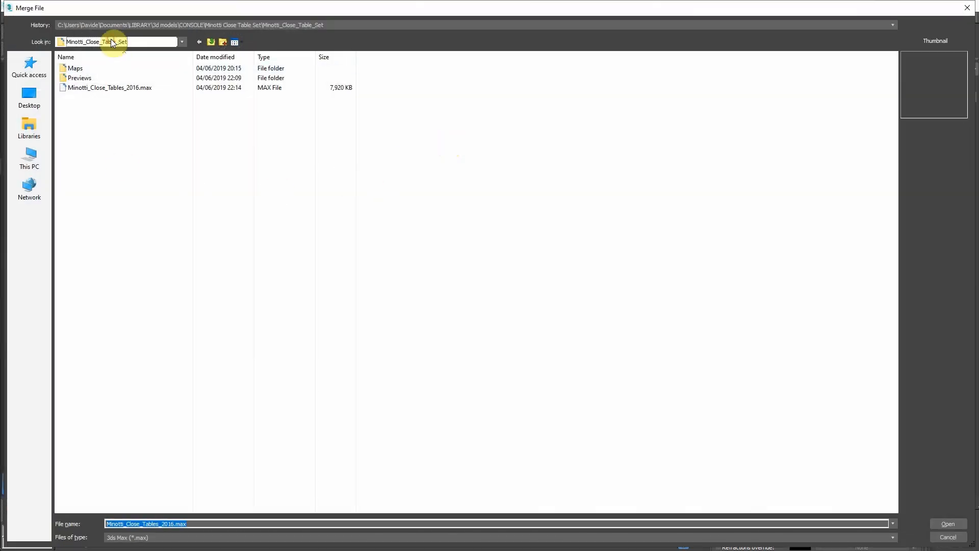
left_click(111, 40)
left_click(142, 24)
left_click(142, 24)
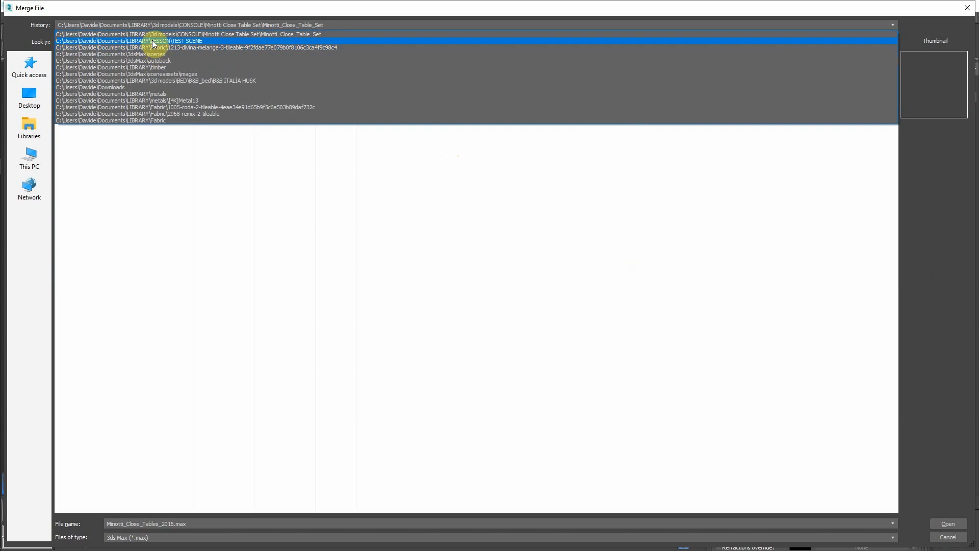
left_click(152, 41)
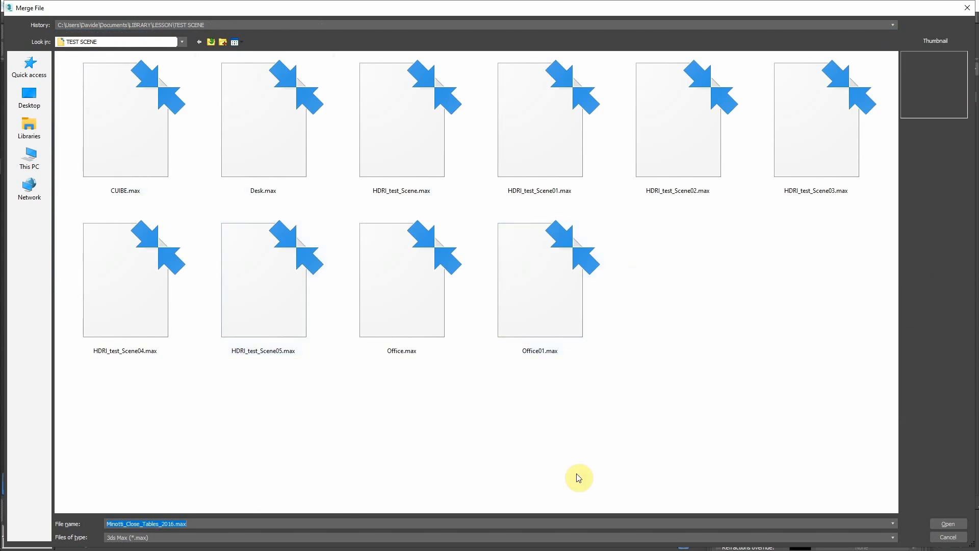
double_click(280, 154)
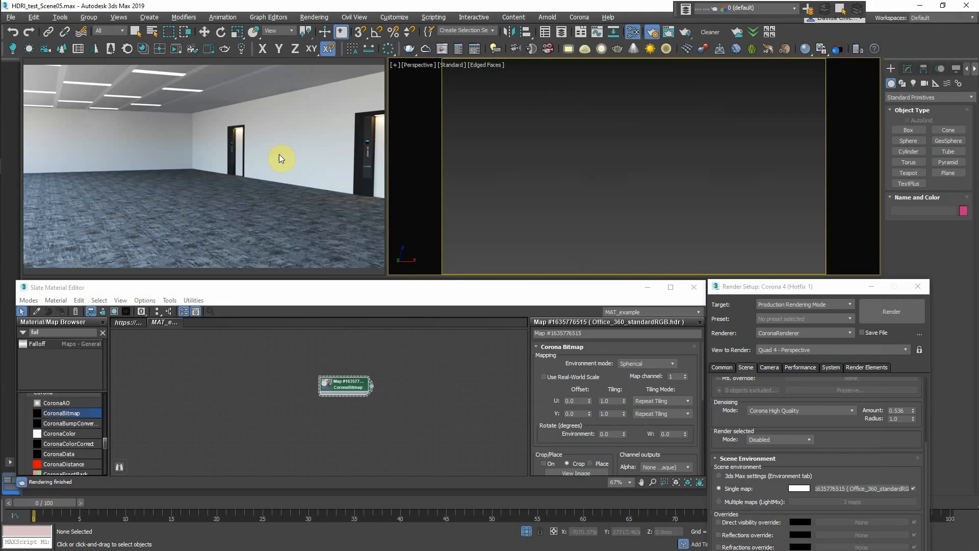
double_click(424, 186)
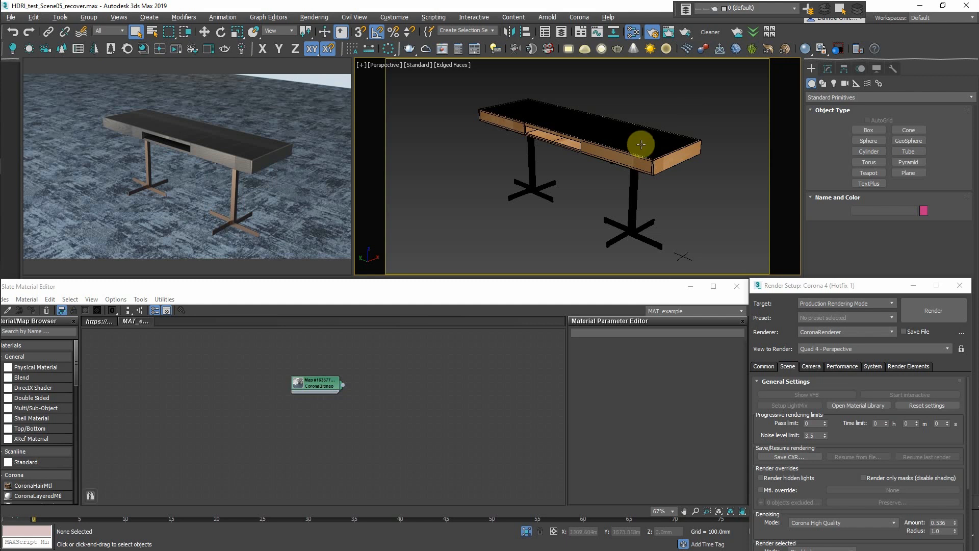
Select the Minotti_Close_Desk group and frame it more closely in the perspective view
middle_click_drag(576, 167, 588, 145, "alt")
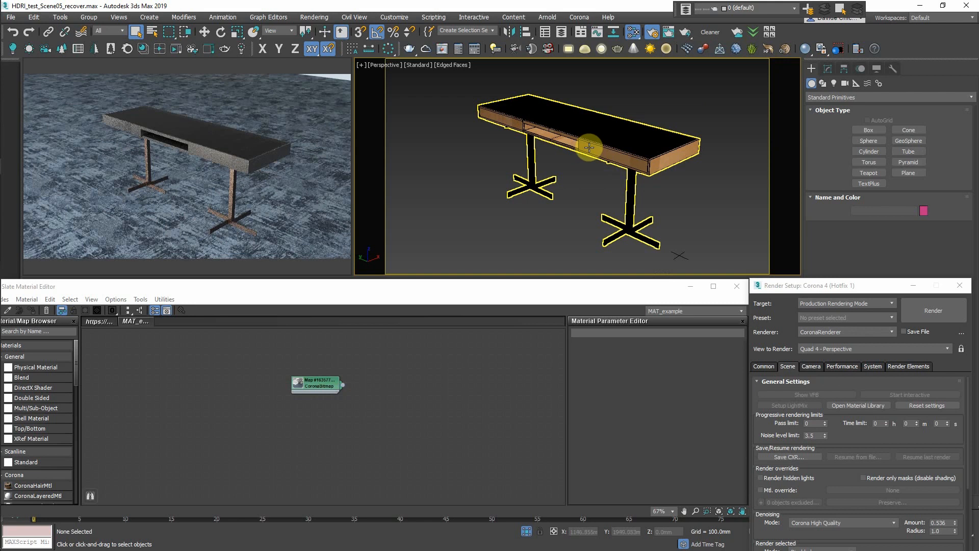
left_click(600, 150)
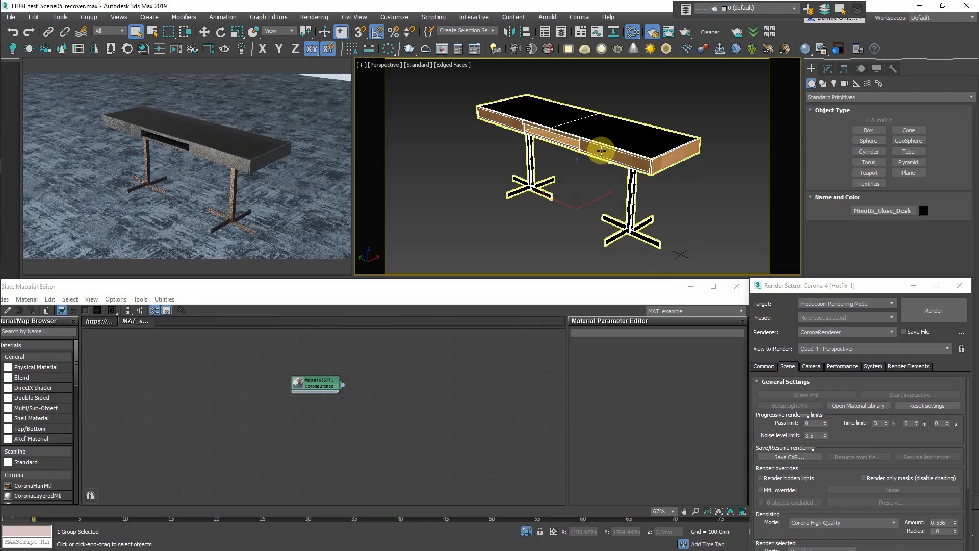
key("alt+z")
left_click_drag(601, 151, 606, 137)
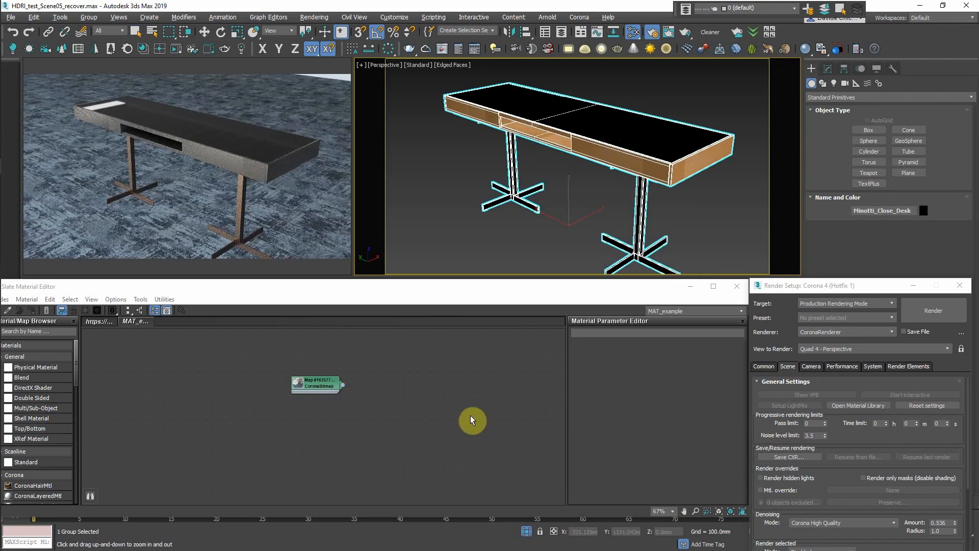
Pick the material from the desk's front into the Slate Material Editor and bring its node tree into view
middle_click_drag(473, 421, 77, 356)
middle_click_drag(263, 371, 11, 345)
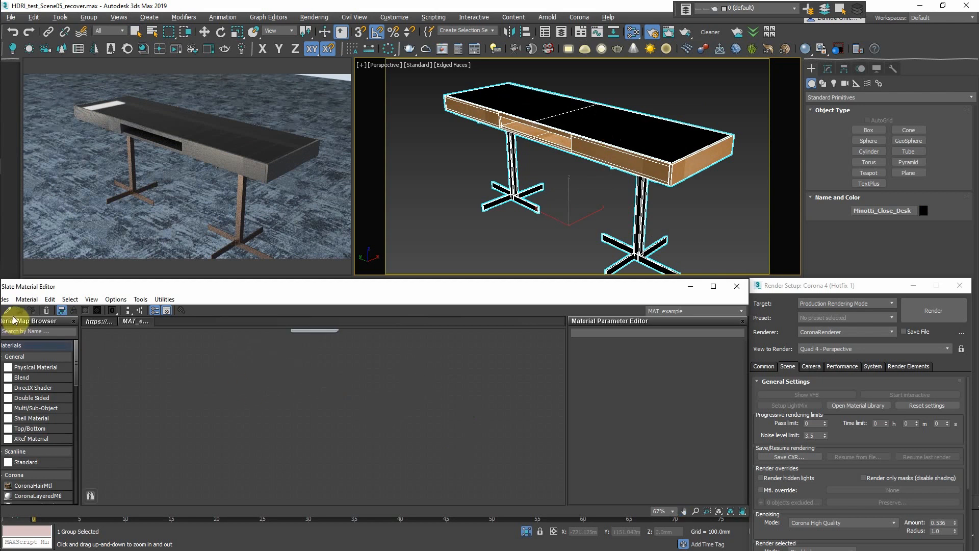
left_click(8, 310)
left_click(640, 167)
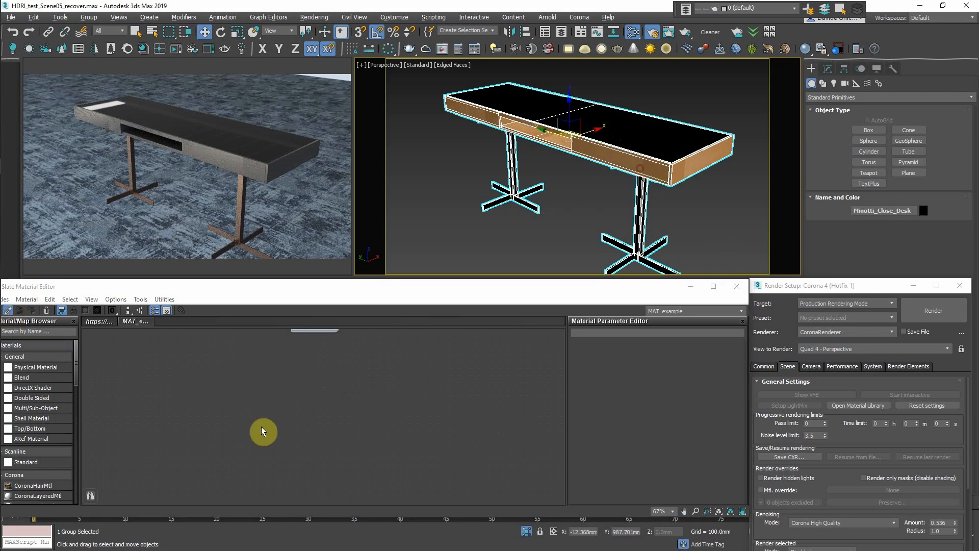
middle_click_drag(314, 337, 472, 417)
middle_click_drag(497, 361, 498, 493)
Replace the image in the desk material's wood bitmap with 4K-wood_plank_9-ao.jpg from the timber library's 4K-wood_plank_9 folder
left_click(238, 392)
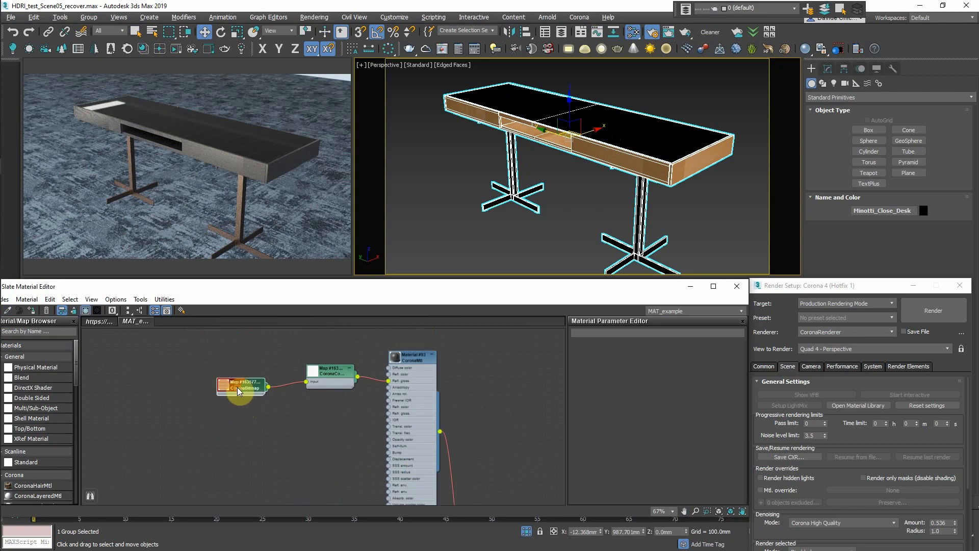
double_click(237, 389)
left_click_drag(589, 402, 607, 307)
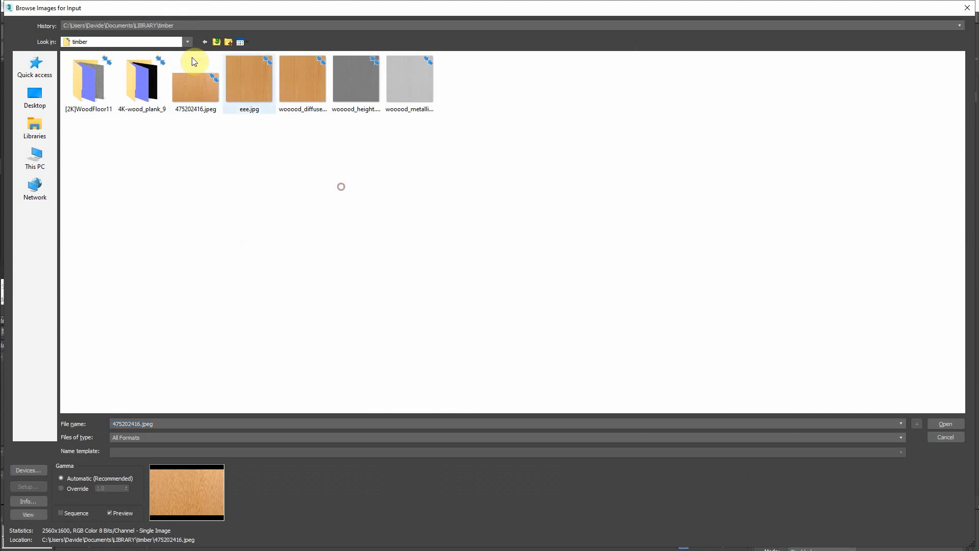
double_click(141, 80)
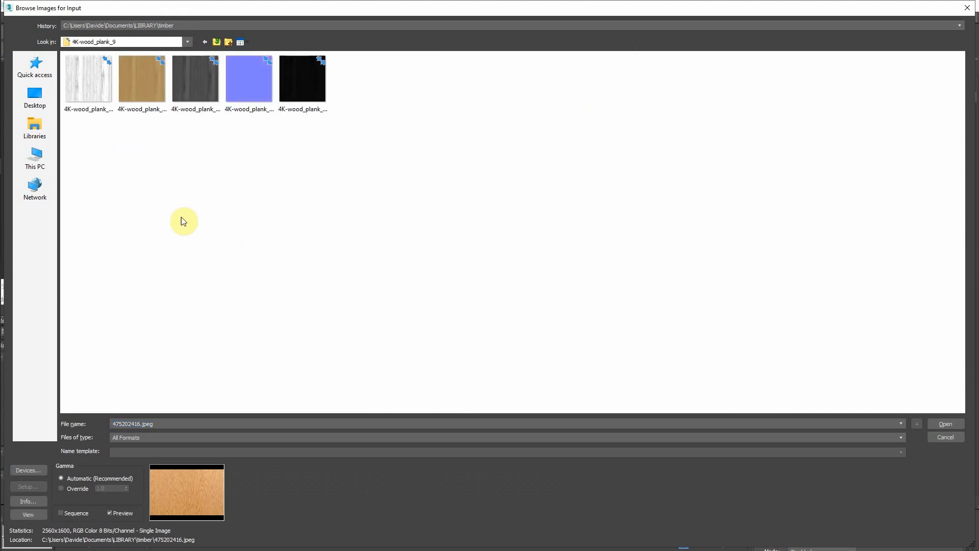
left_click(97, 117)
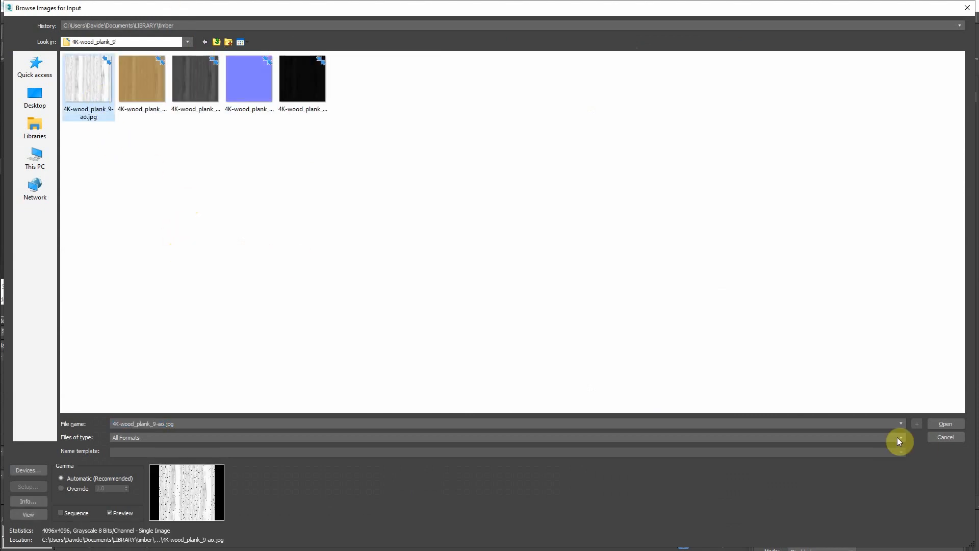
left_click(945, 423)
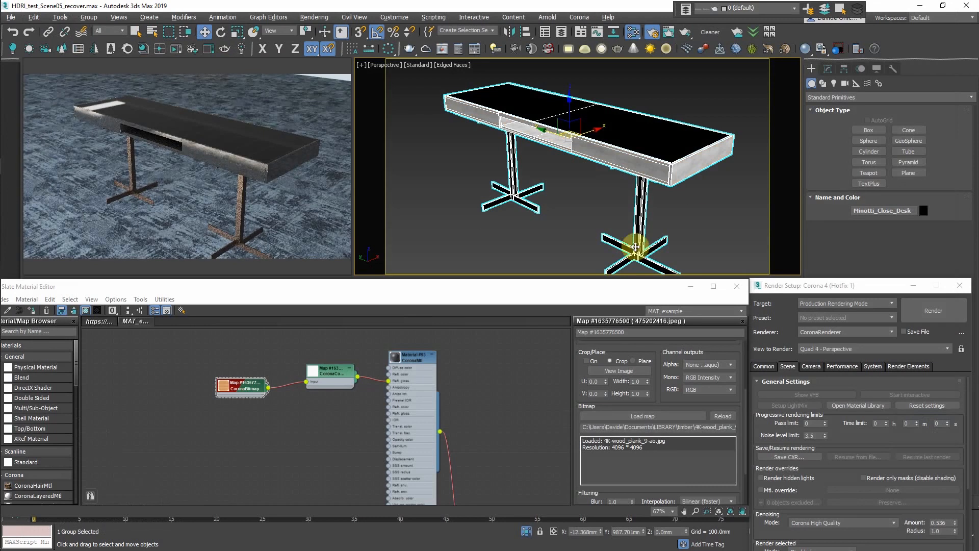
Enable real-world scale on the wood bitmap and set its size to 150 mm wide and 500 mm high
scroll(647, 178, "up", 5)
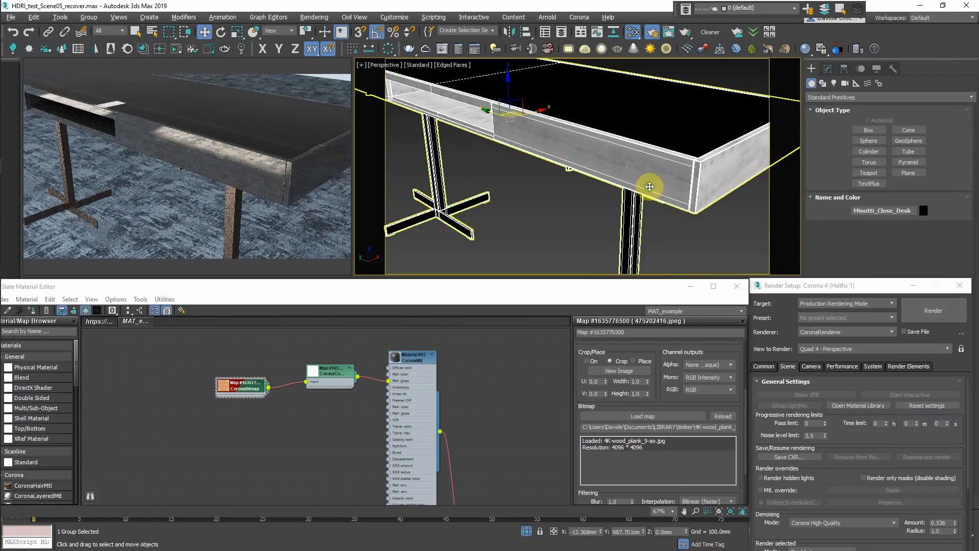
middle_click_drag(649, 187, 649, 156, "alt")
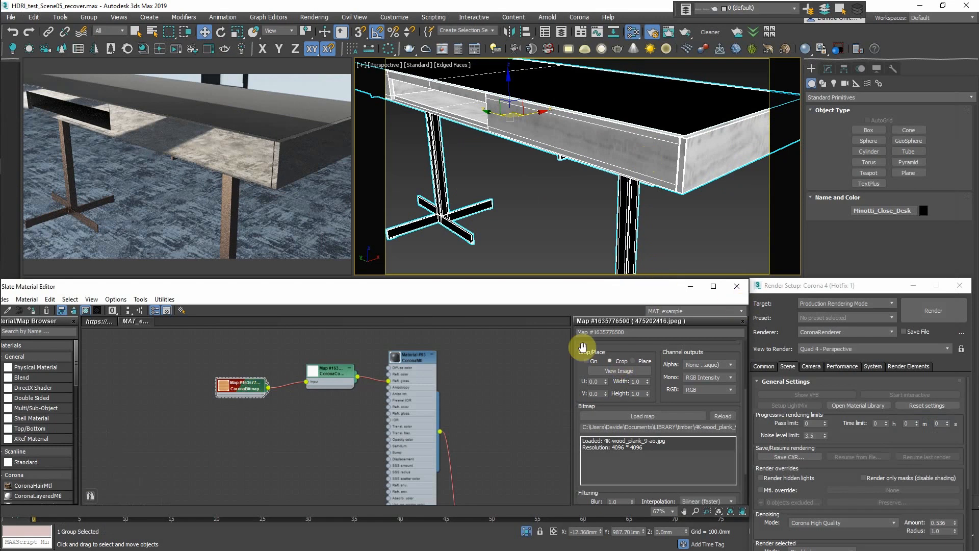
left_click_drag(583, 346, 622, 428)
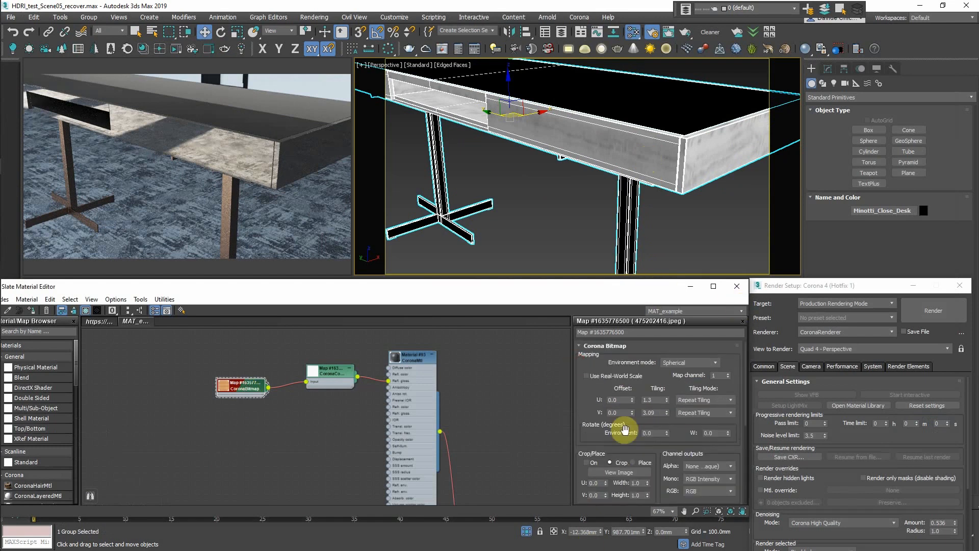
left_click(605, 380)
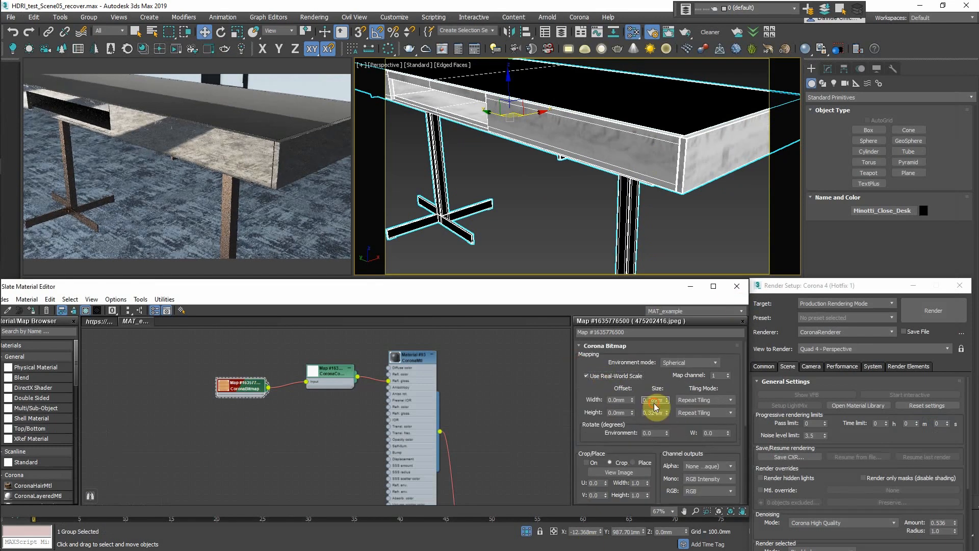
double_click(652, 399)
type("15")
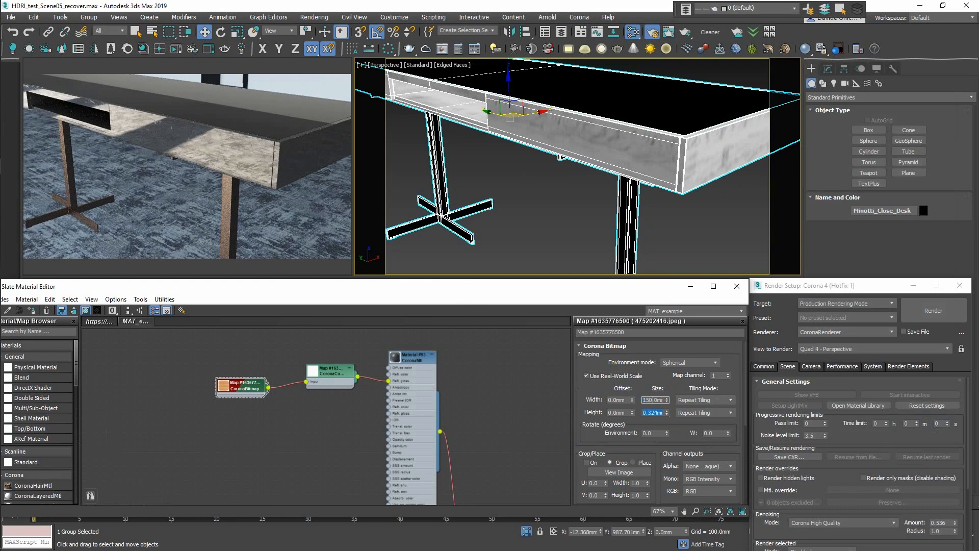
left_click(660, 403)
type("0")
key("Return")
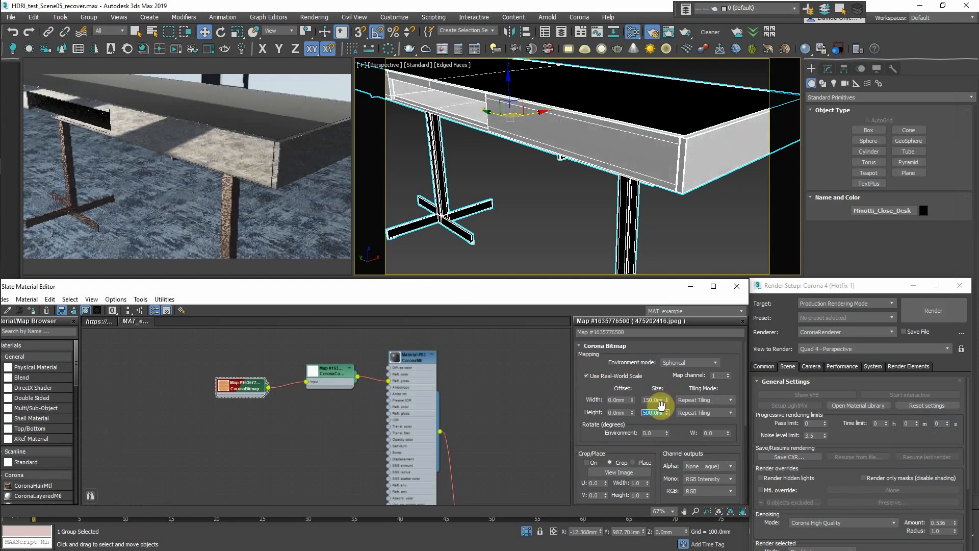
Add a UVW Map modifier to the desk and minimize the render settings window to uncover its parameters
left_click(827, 68)
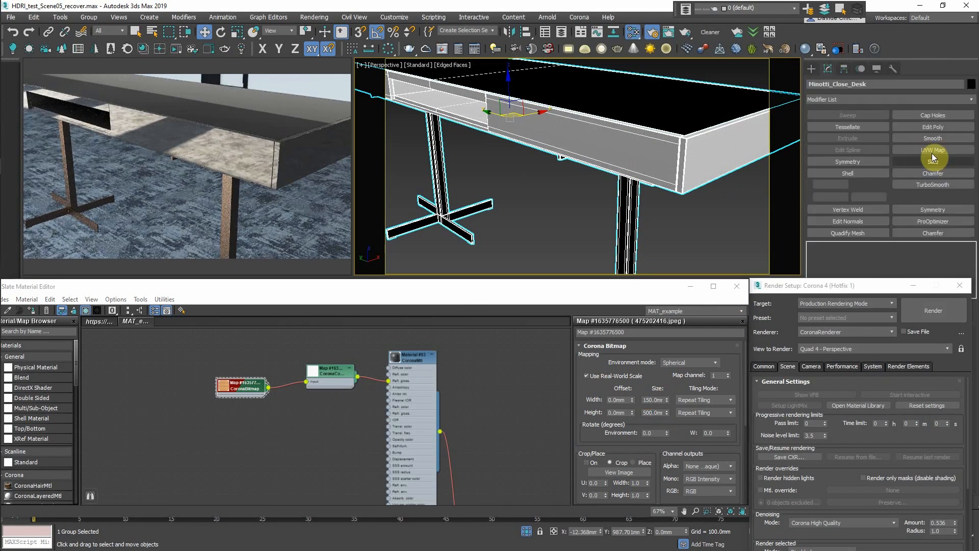
left_click(932, 150)
left_click(912, 285)
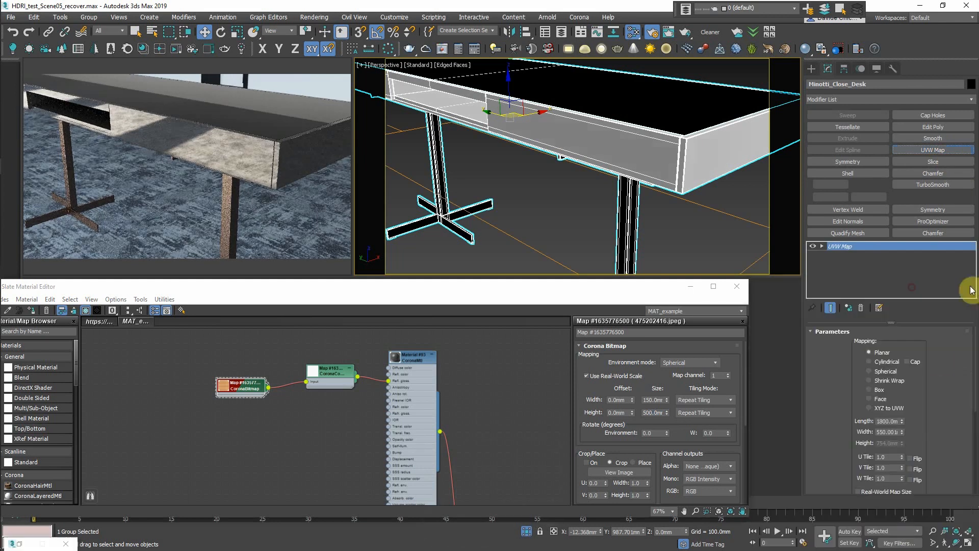
Set the desk's UVW Map to box mapping with real-world map size enabled
left_click(869, 406)
scroll(936, 410, "down", 2)
left_click(889, 446)
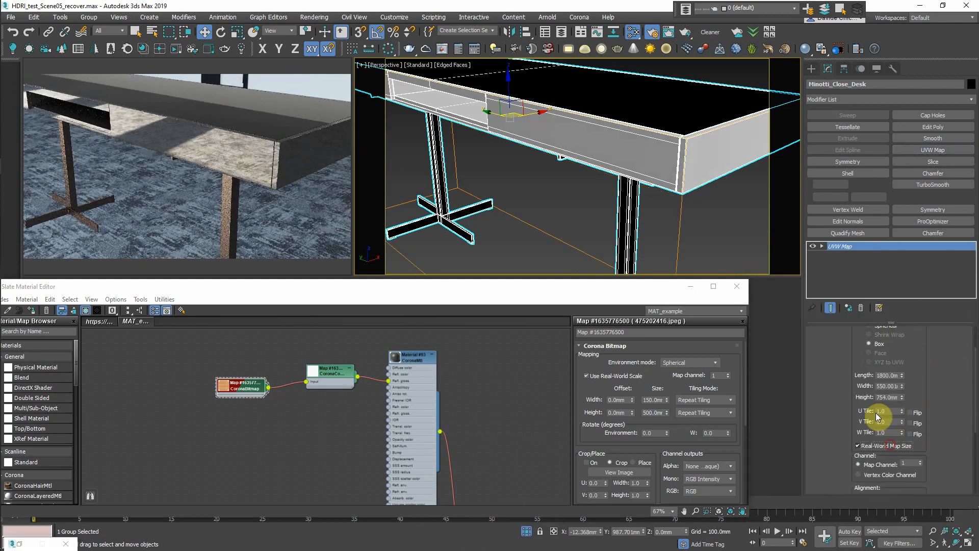
Rotate the wood bitmap 90 degrees in W so the grain runs along the desk's front
double_click(718, 433)
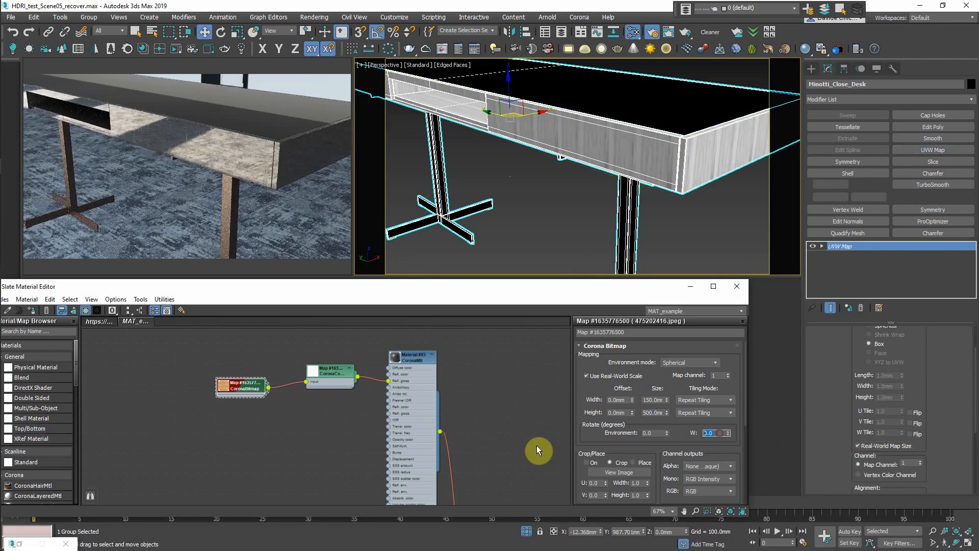
type("90")
key("Return")
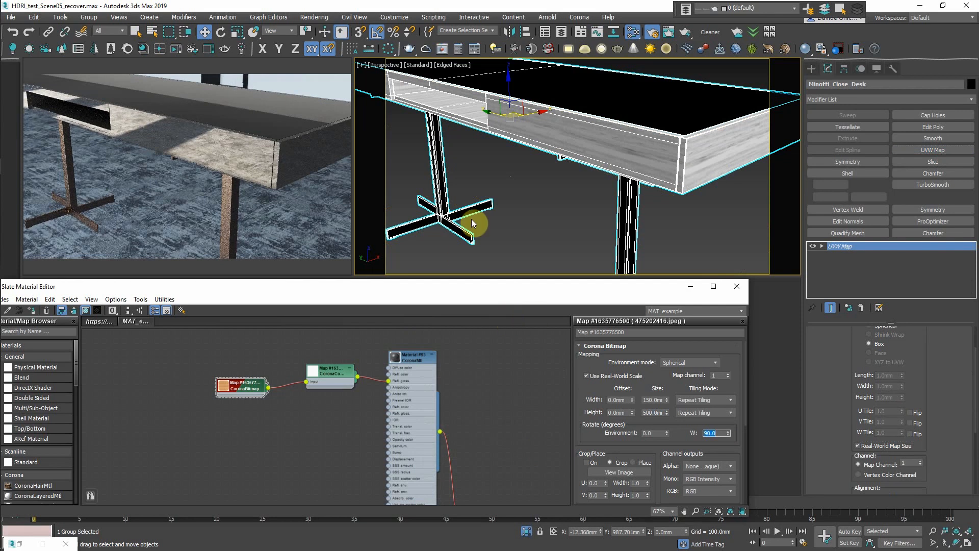
Set the gamma to 0.5 and the contrast to 1.0 in the wood bitmap's CoronaColorCorrect map
middle_click_drag(262, 419, 241, 426)
double_click(307, 380)
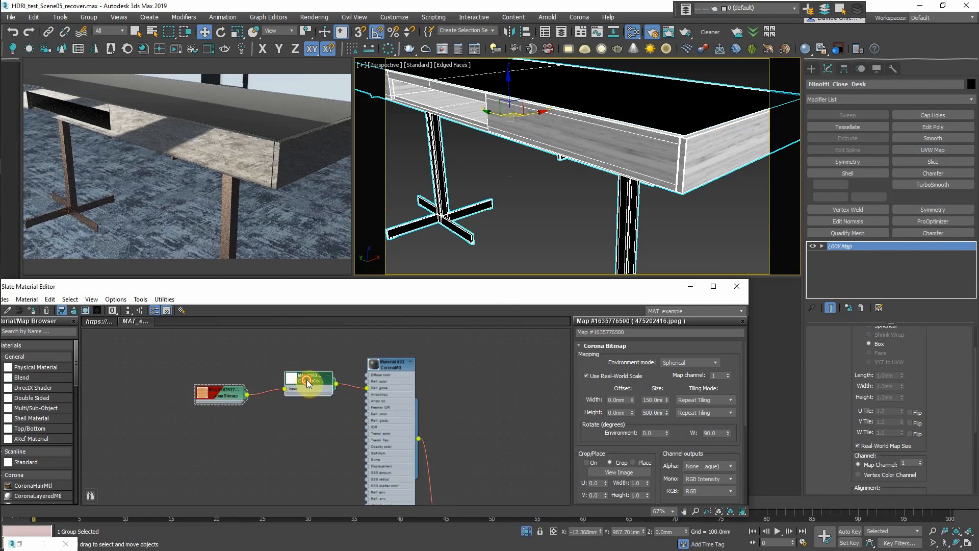
double_click(714, 429)
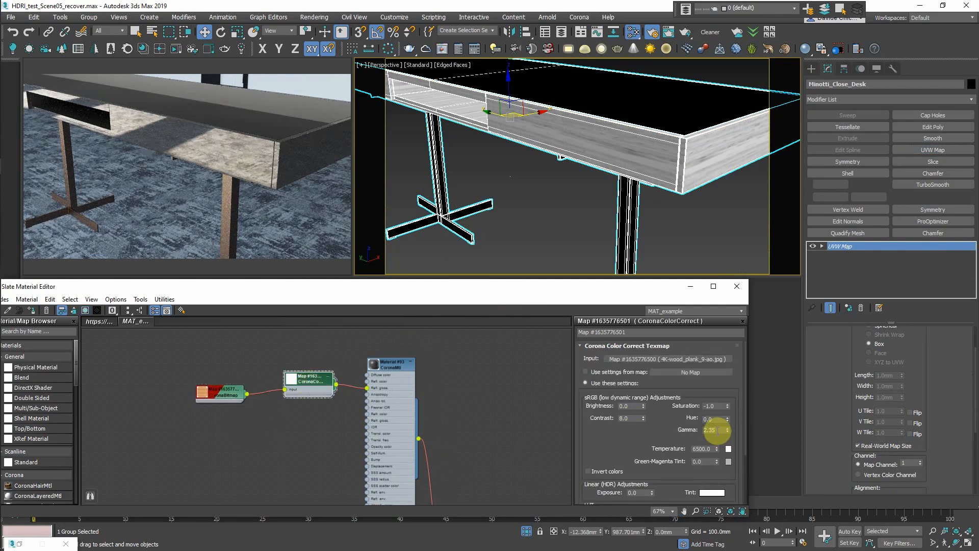
type("1")
key("Return")
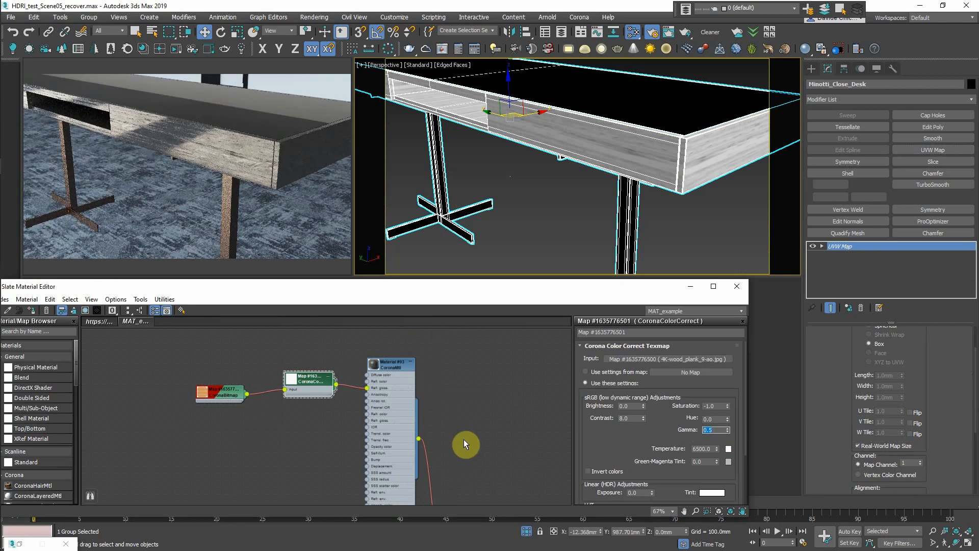
double_click(631, 418)
type("3")
key("Return")
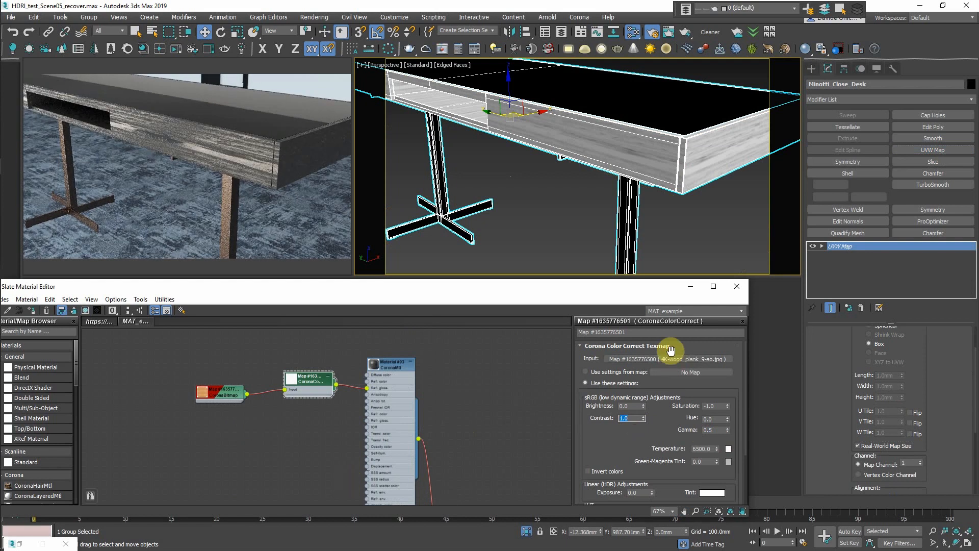
left_click_drag(620, 460, 618, 350)
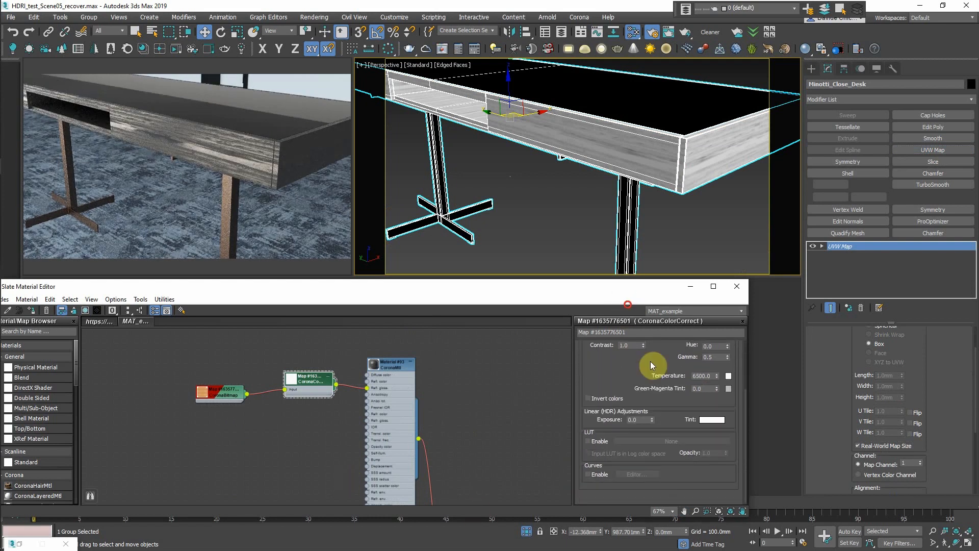
Set the reflection glossiness map amount of the desk's CoronaMtl to 50
left_click(403, 425)
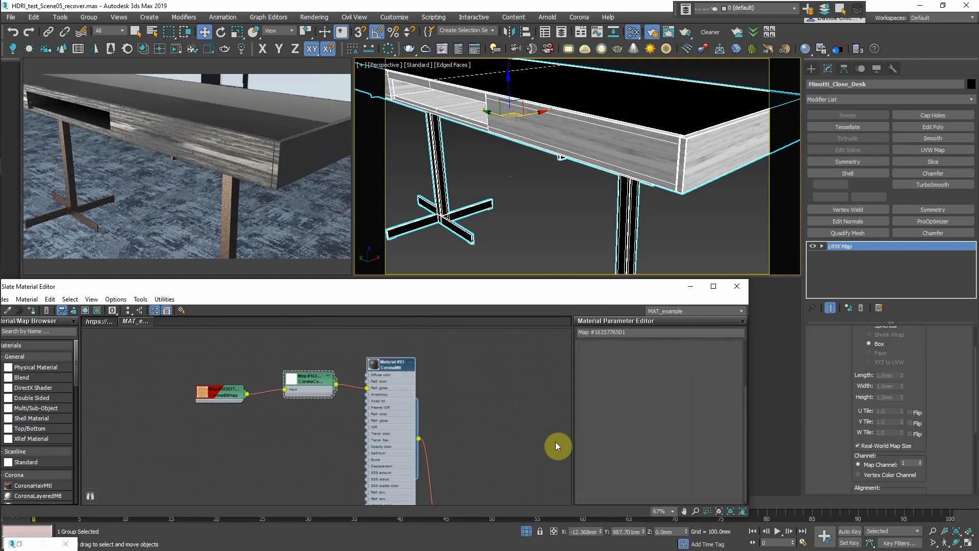
left_click_drag(609, 434, 653, 260)
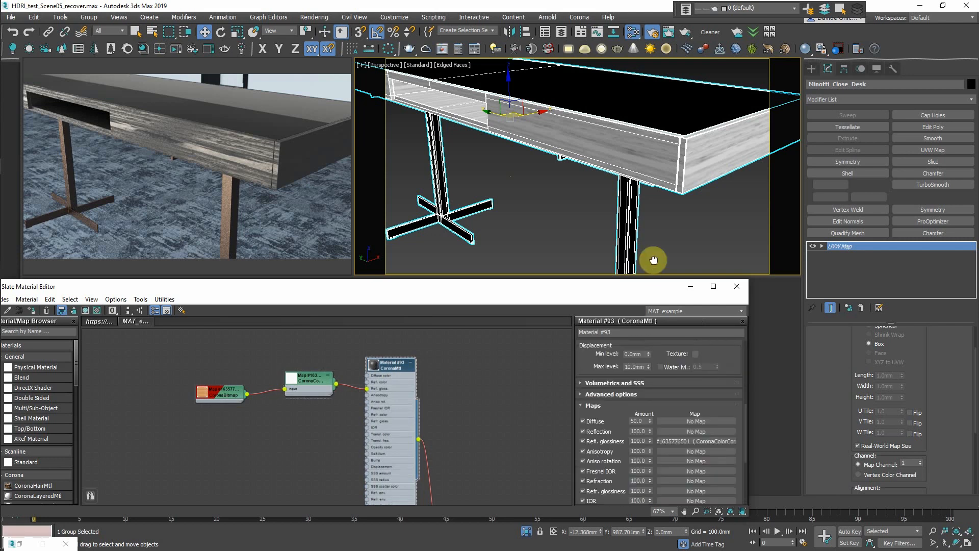
left_click(638, 442)
type("50")
key("Return")
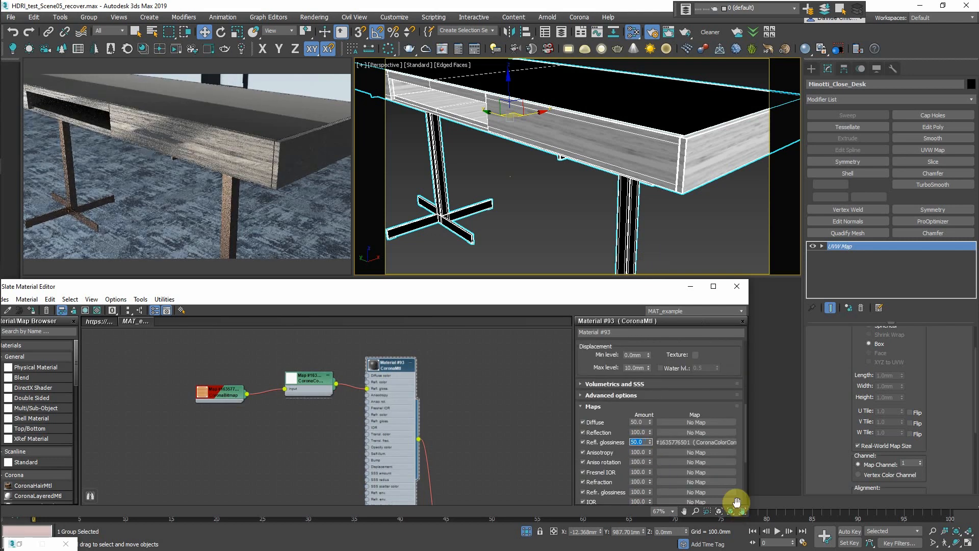
Set the desk material's reflection level to 0.5 and its reflection glossiness to 0.8
scroll(589, 355, "up", 5)
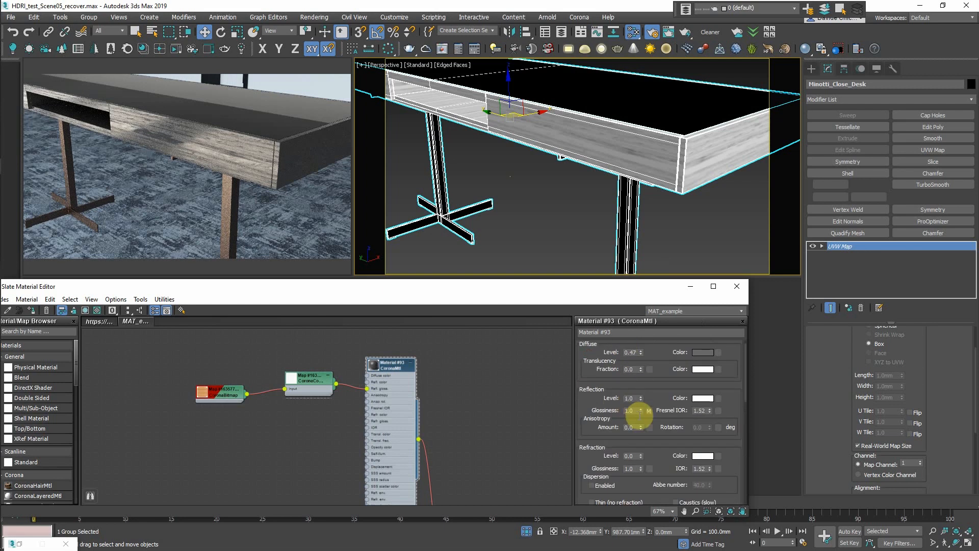
type("0.5")
key("Tab")
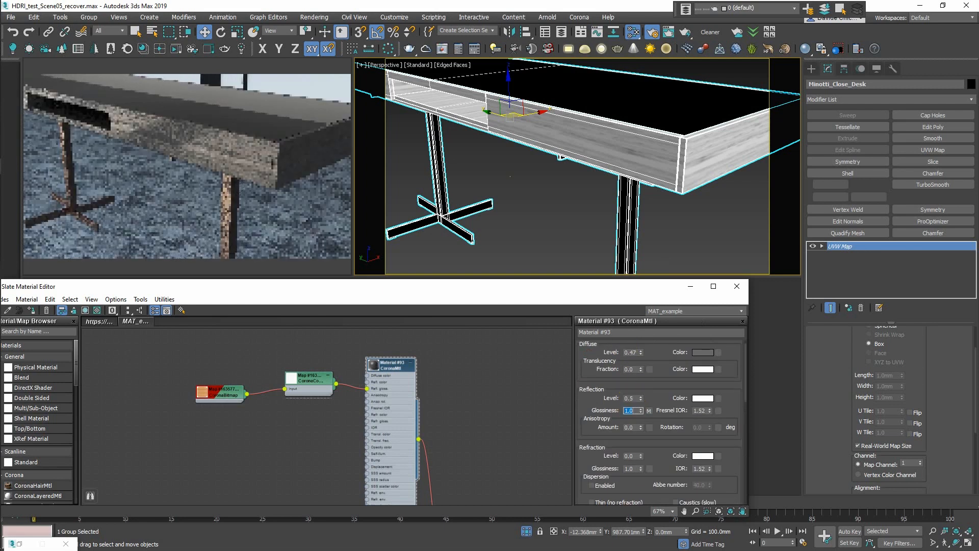
type("0.8")
key("Return")
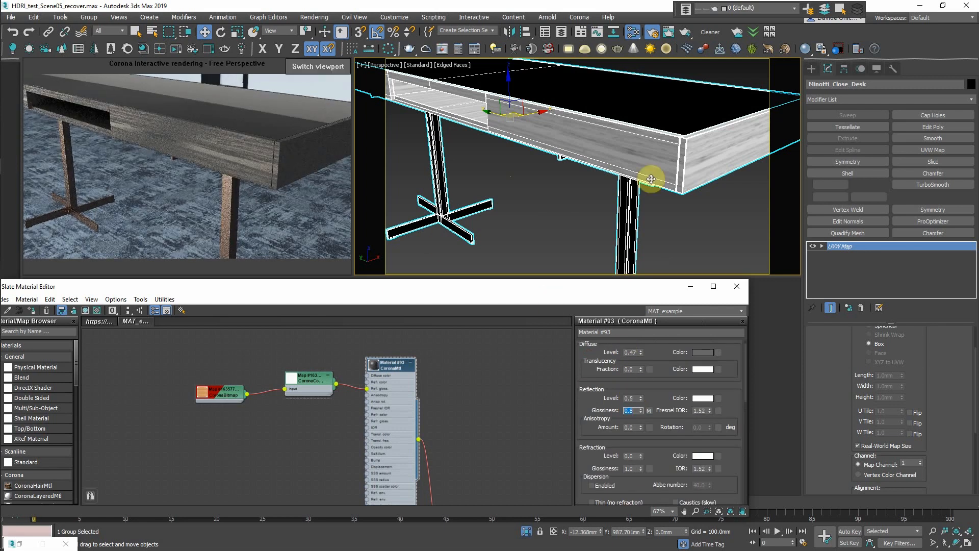
Examine the wood reflections on the desk's front, corner and top, and the metal legs, from several angles in the interactive render
middle_click_drag(644, 183, 572, 183, "alt")
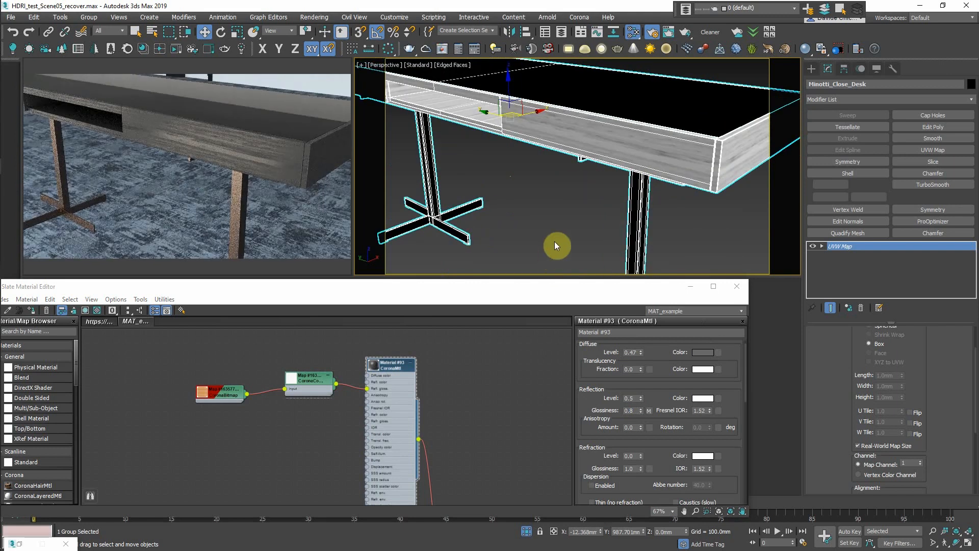
middle_click_drag(555, 242, 548, 225, "alt")
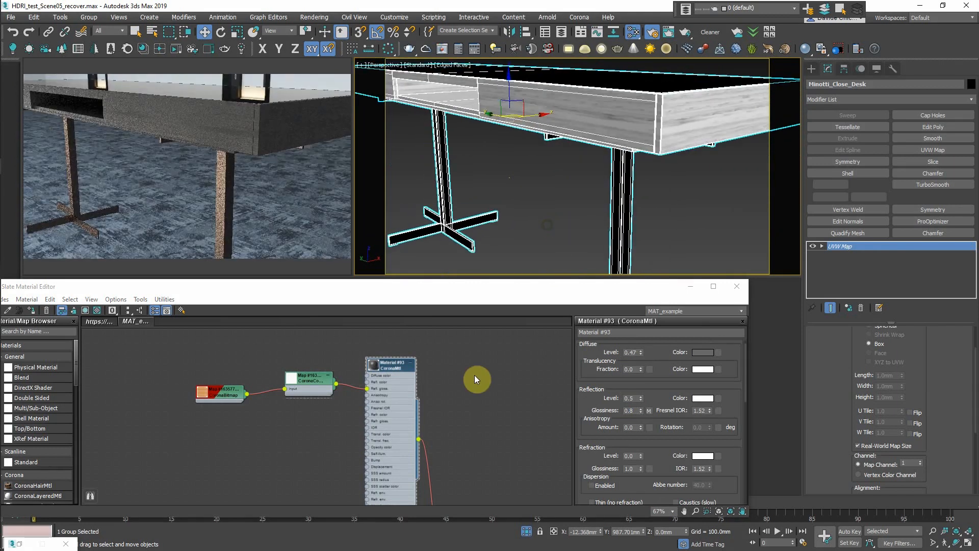
middle_click_drag(556, 139, 586, 158, "ctrl+alt")
middle_click_drag(509, 188, 574, 170)
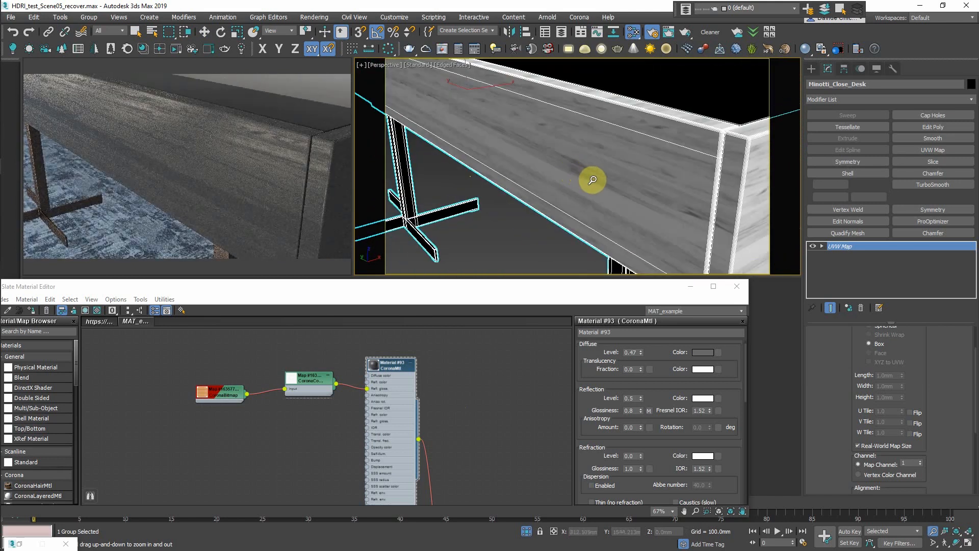
middle_click_drag(627, 184, 592, 189, "ctrl+alt")
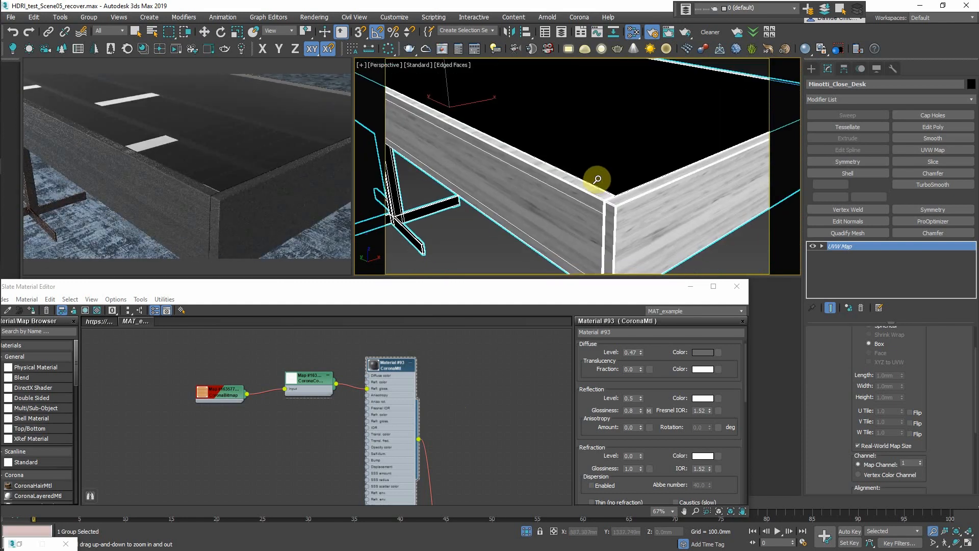
left_click_drag(597, 180, 572, 174)
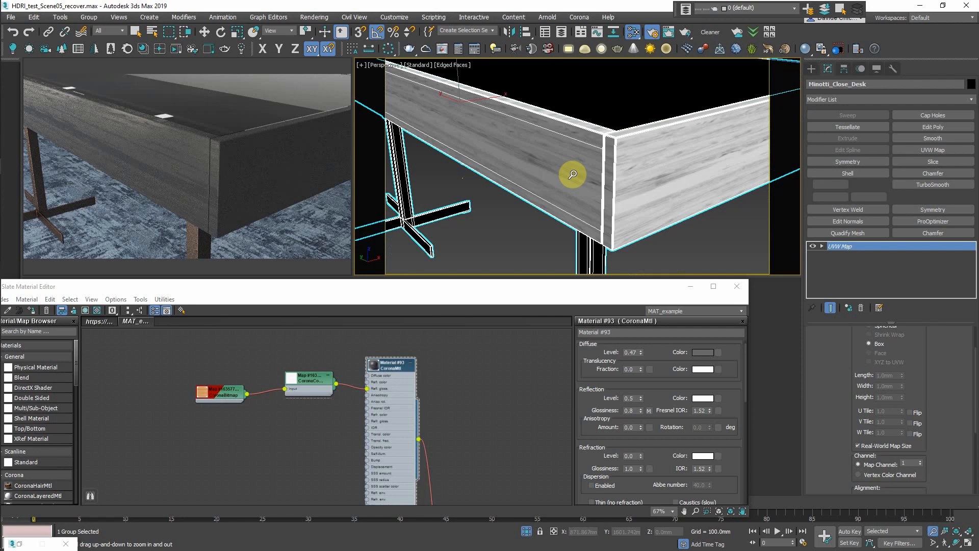
middle_click_drag(556, 190, 560, 189, "alt")
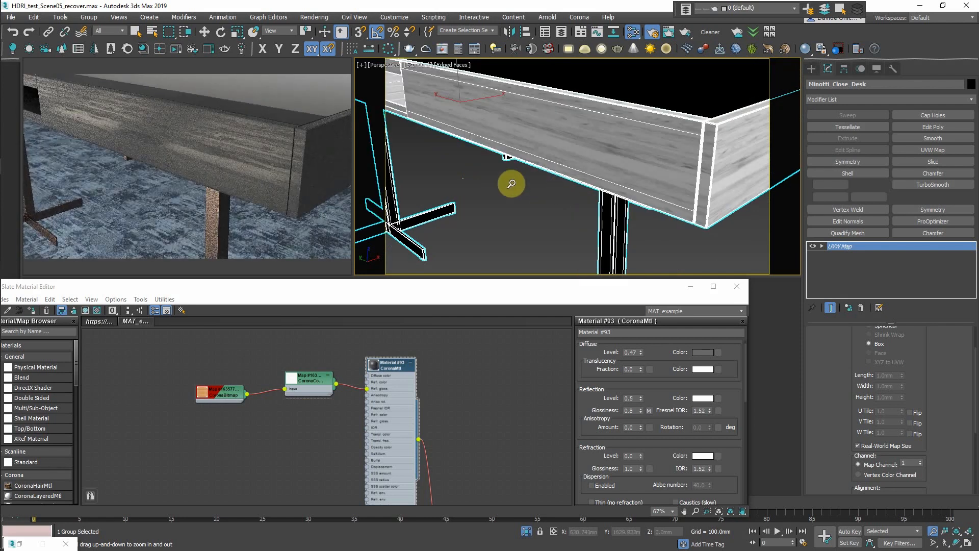
left_click_drag(511, 183, 586, 182)
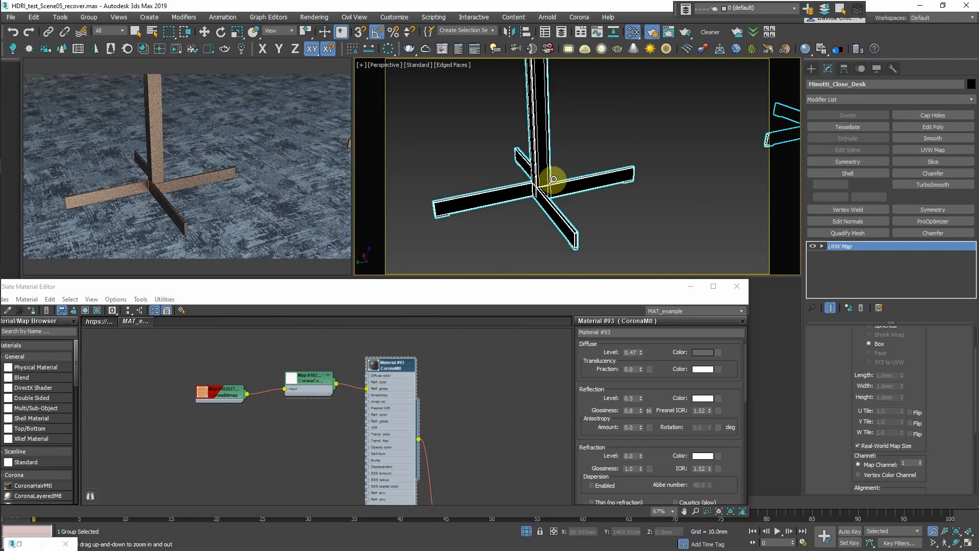
left_click_drag(553, 179, 574, 159)
middle_click_drag(575, 159, 505, 151, "alt")
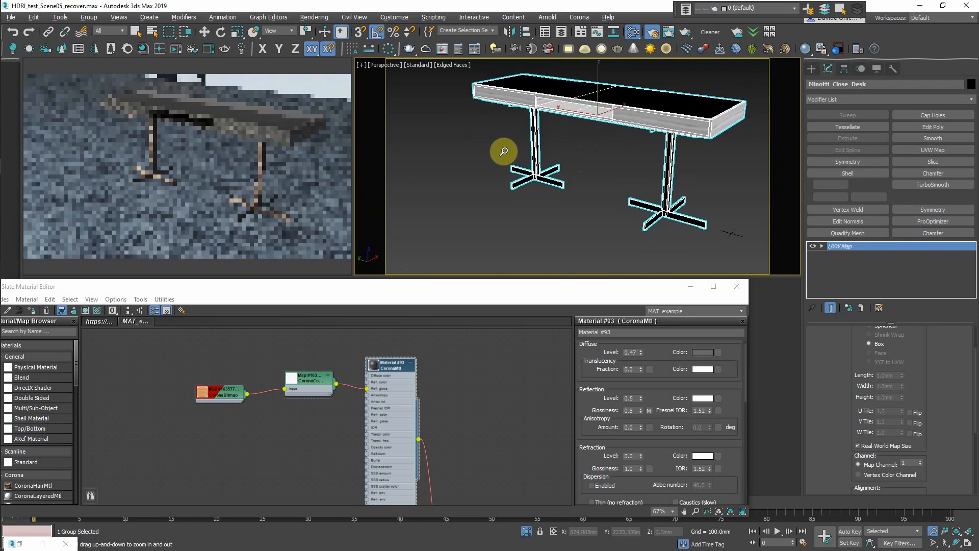
middle_click_drag(561, 138, 536, 165)
Delete the desk from the scene and stop the Corona interactive render
key("Delete")
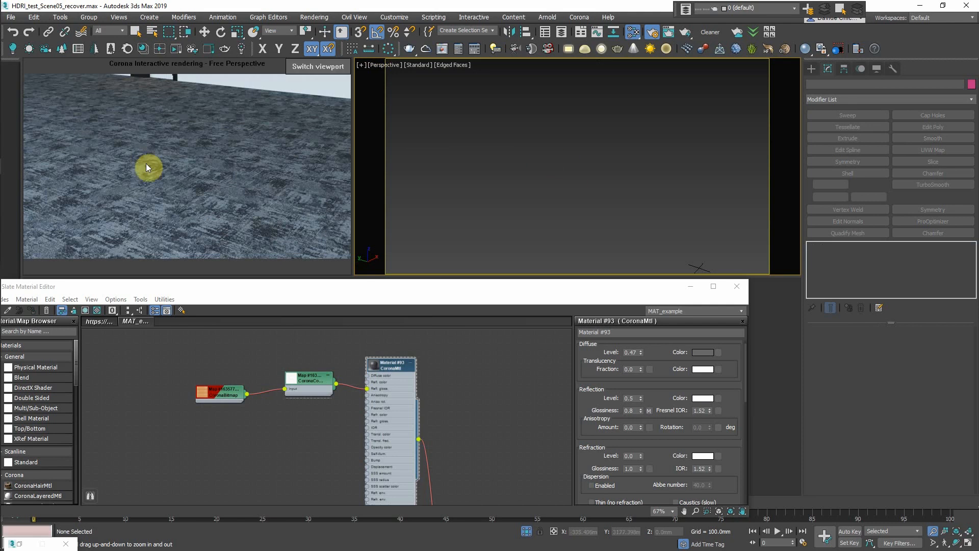
right_click(138, 94)
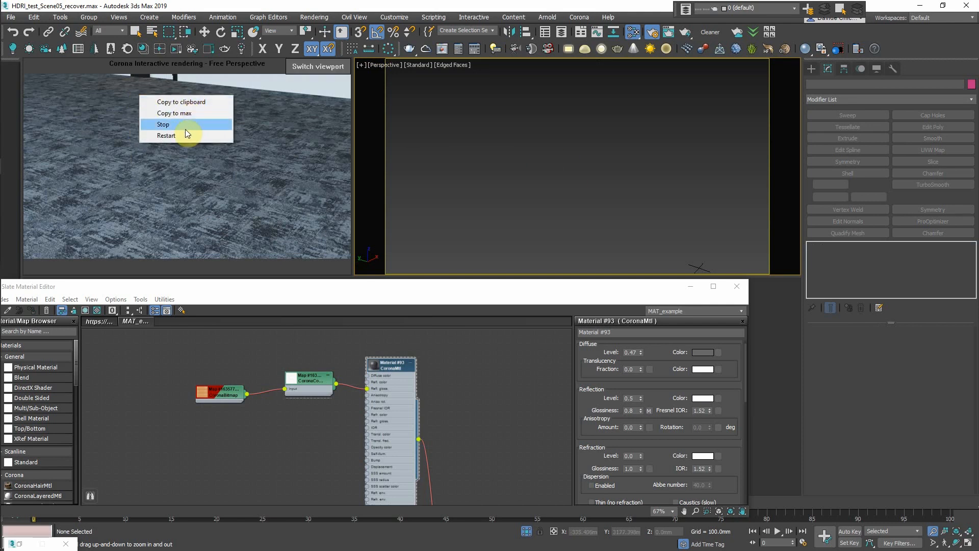
left_click(170, 128)
key("w")
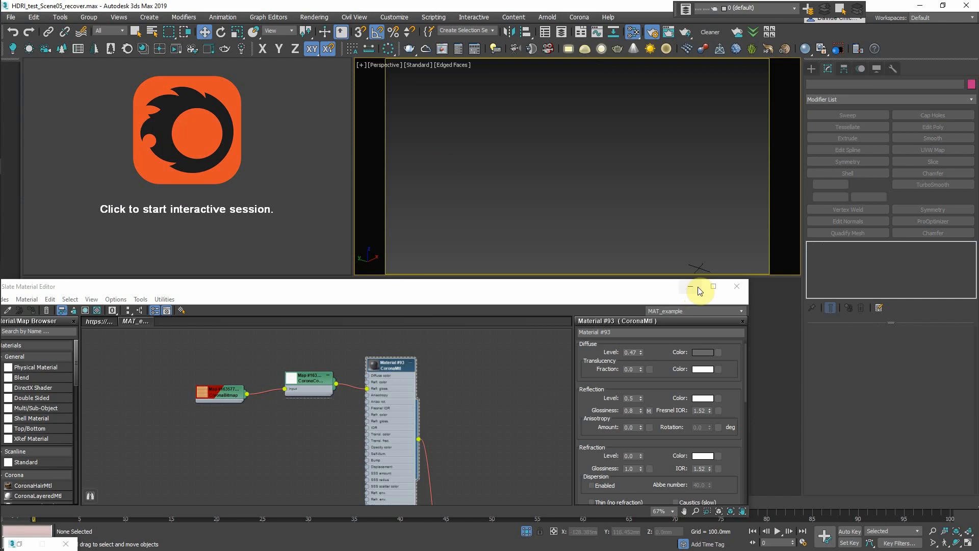
Move the Slate Material Editor aside and unhide all objects in the scene
left_click_drag(688, 290, 540, 282)
right_click(496, 180)
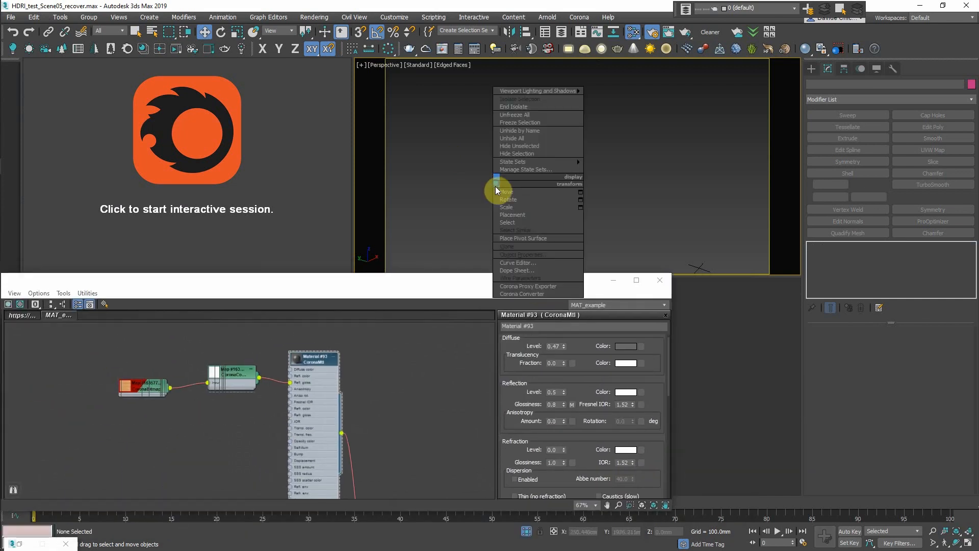
left_click(566, 153)
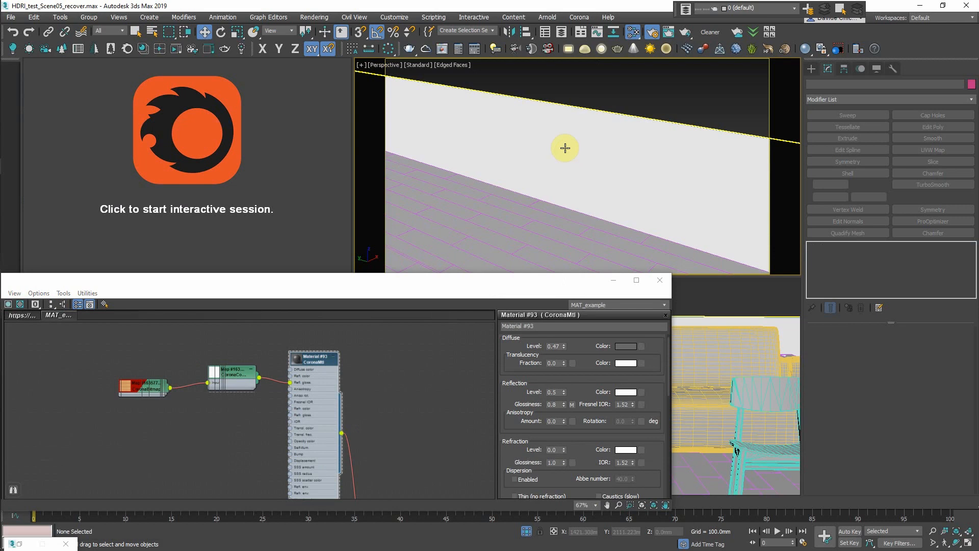
Switch the perspective viewport to CoronaCamera002 and turn off its safe frame
key("c")
key("Down")
key("Return")
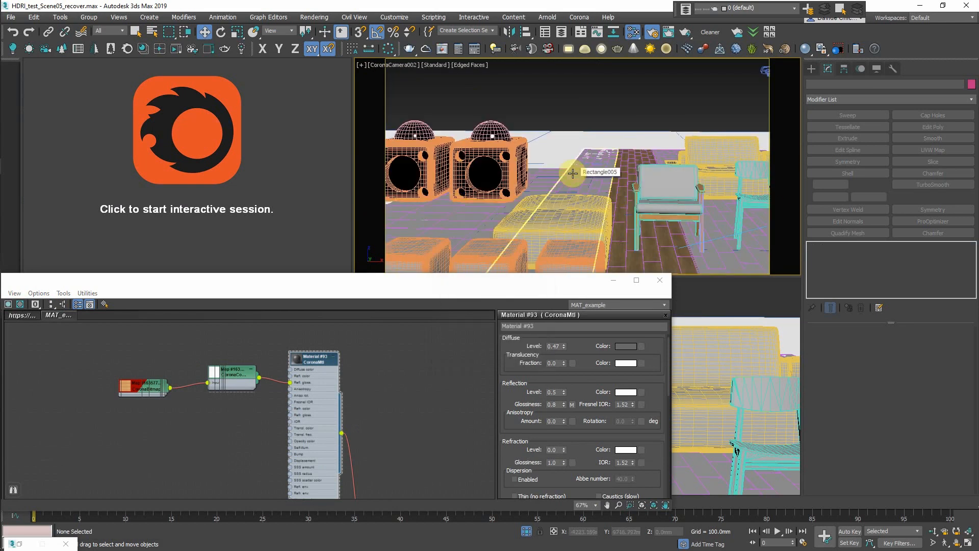
key("shift+f")
View the scene through CoronaCamera004, CoronaCamera005 and CoronaCamera006 in turn
key("c")
double_click(460, 220)
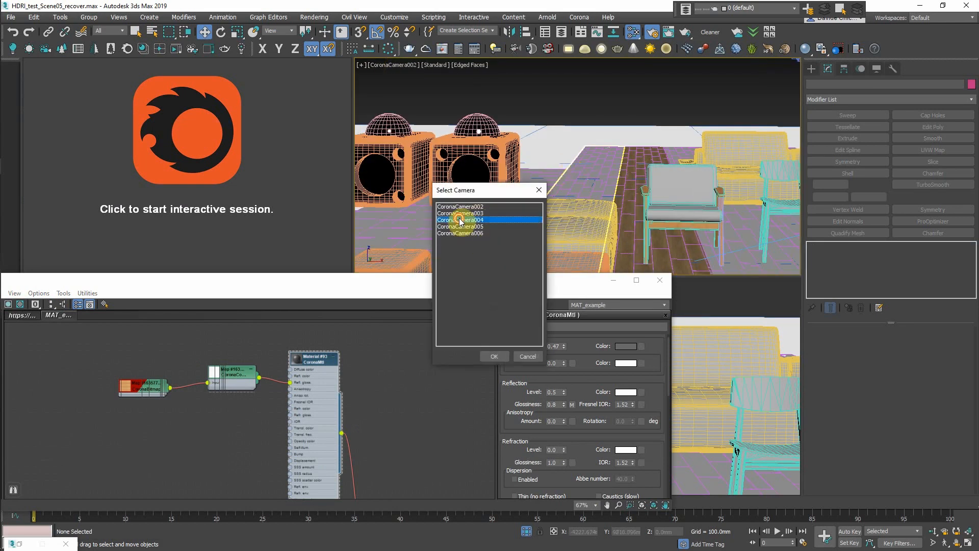
key("c")
double_click(461, 226)
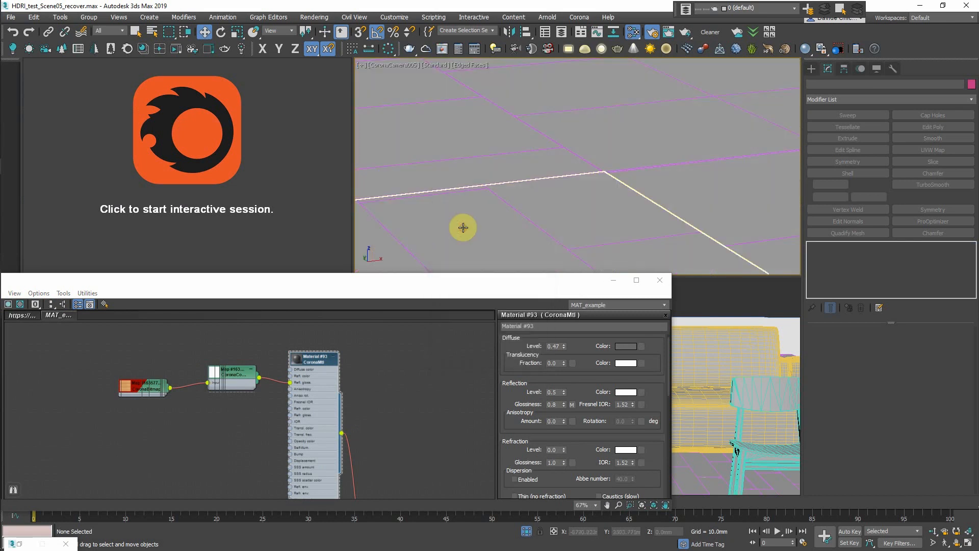
key("c")
left_click(460, 233)
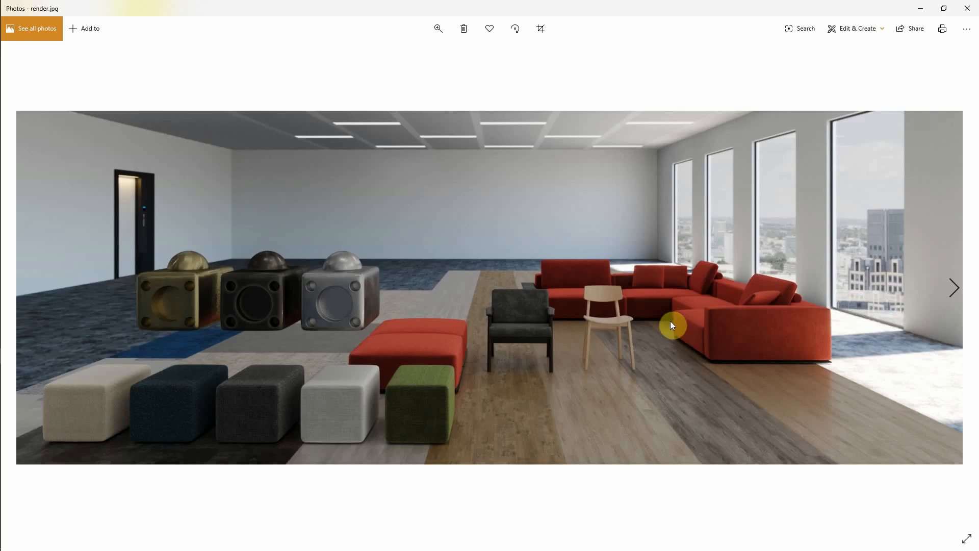